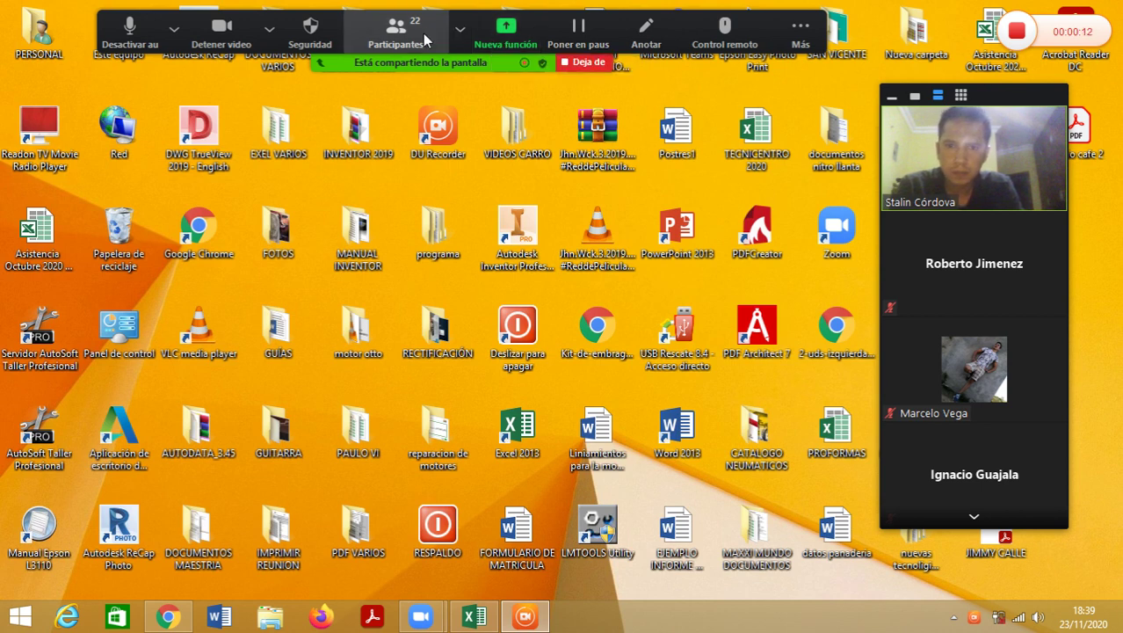
- Open the meeting's participants list and stop sharing the screen
{"action": "left_click", "coordinate": [398, 35]}
{"action": "mouse_move", "coordinate": [677, 232]}
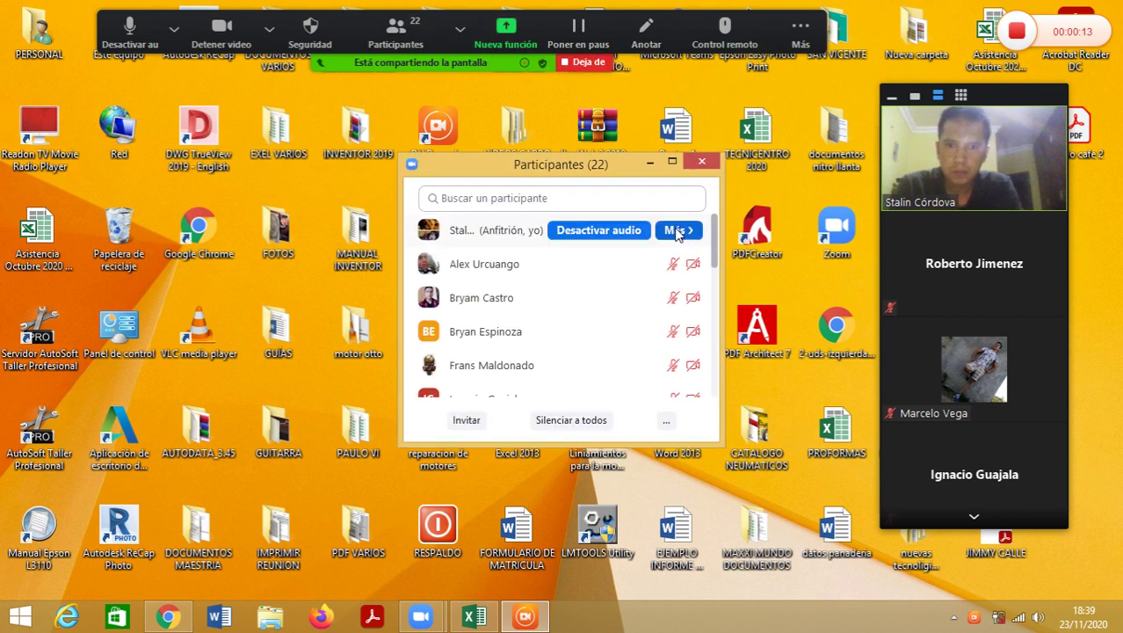
{"action": "left_click", "coordinate": [584, 63]}
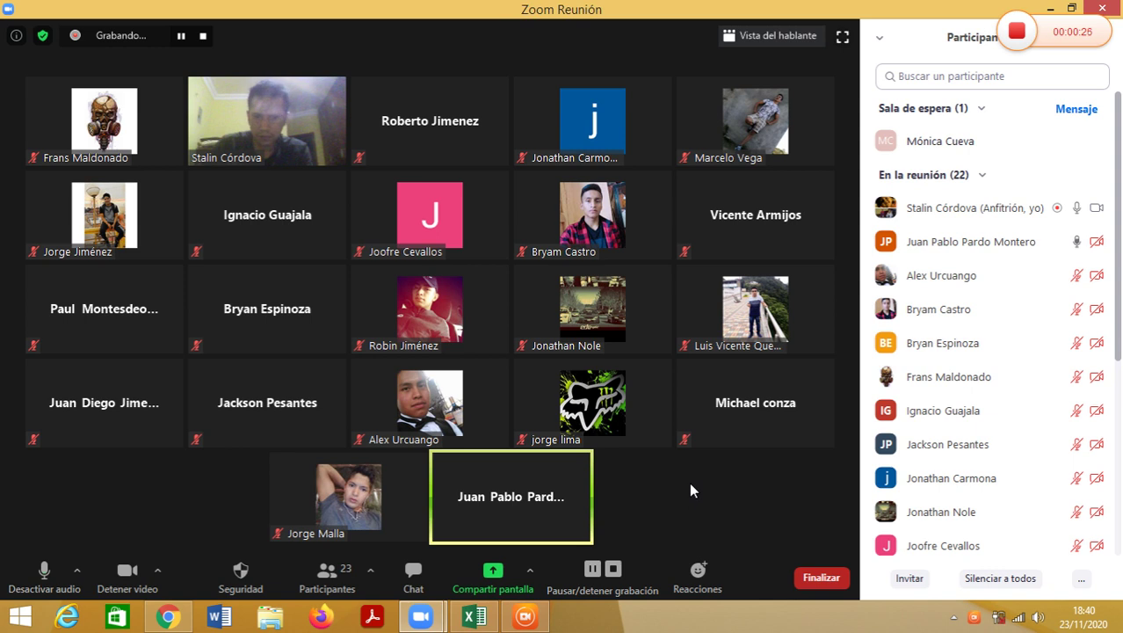
- Admit the participants from the waiting room and mute the attendee listed just below the host
{"action": "mouse_move", "coordinate": [932, 257]}
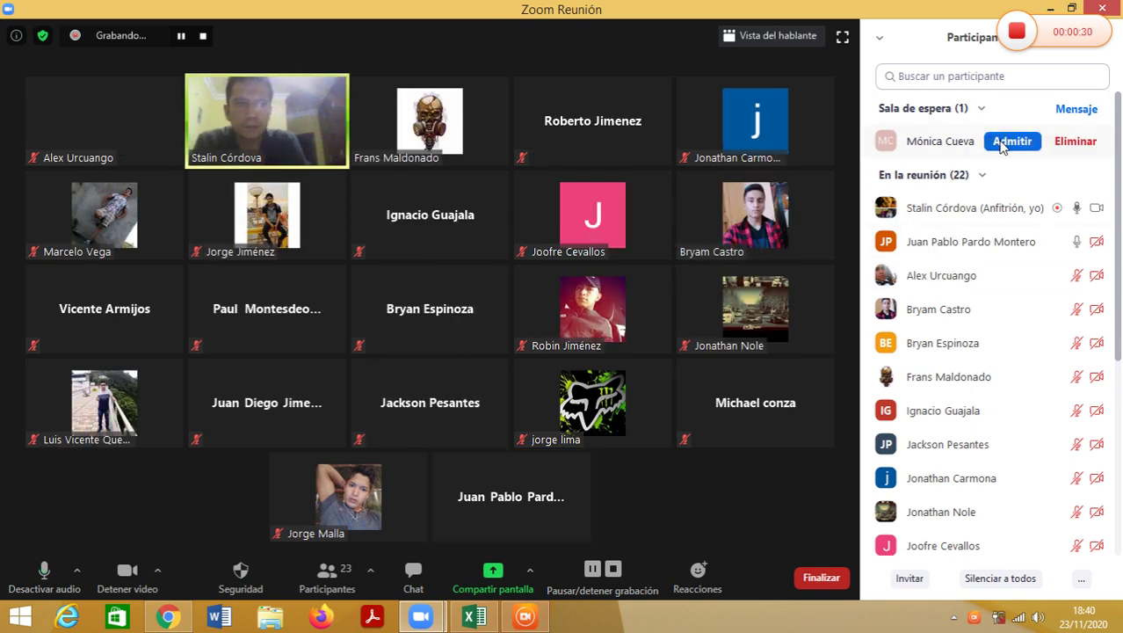
{"action": "left_click", "coordinate": [1001, 143]}
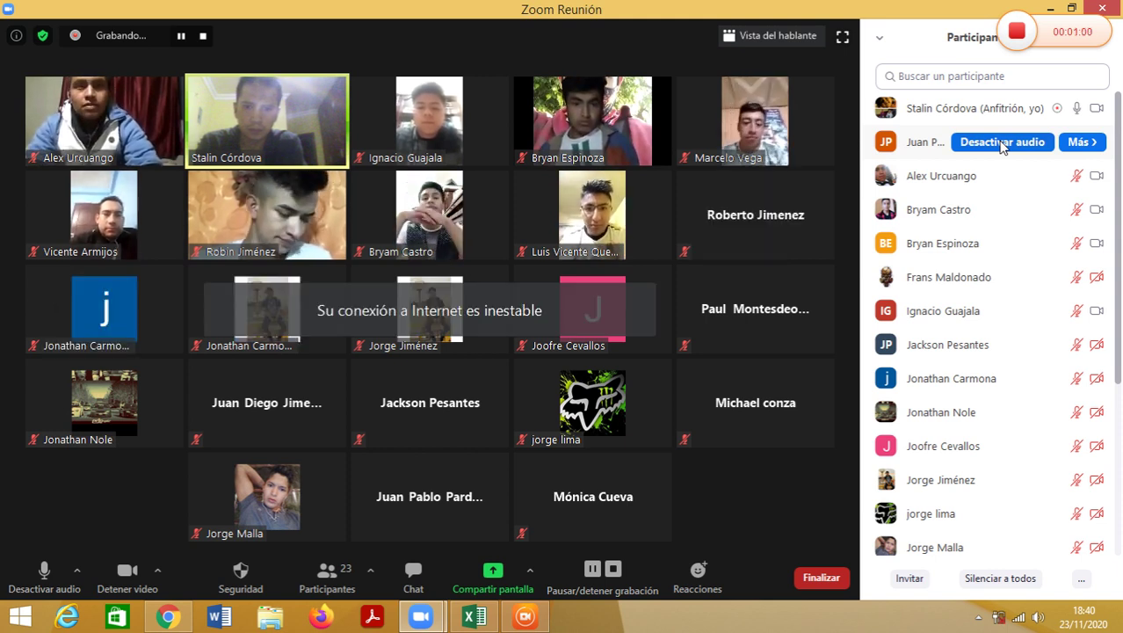
{"action": "left_click", "coordinate": [1002, 142]}
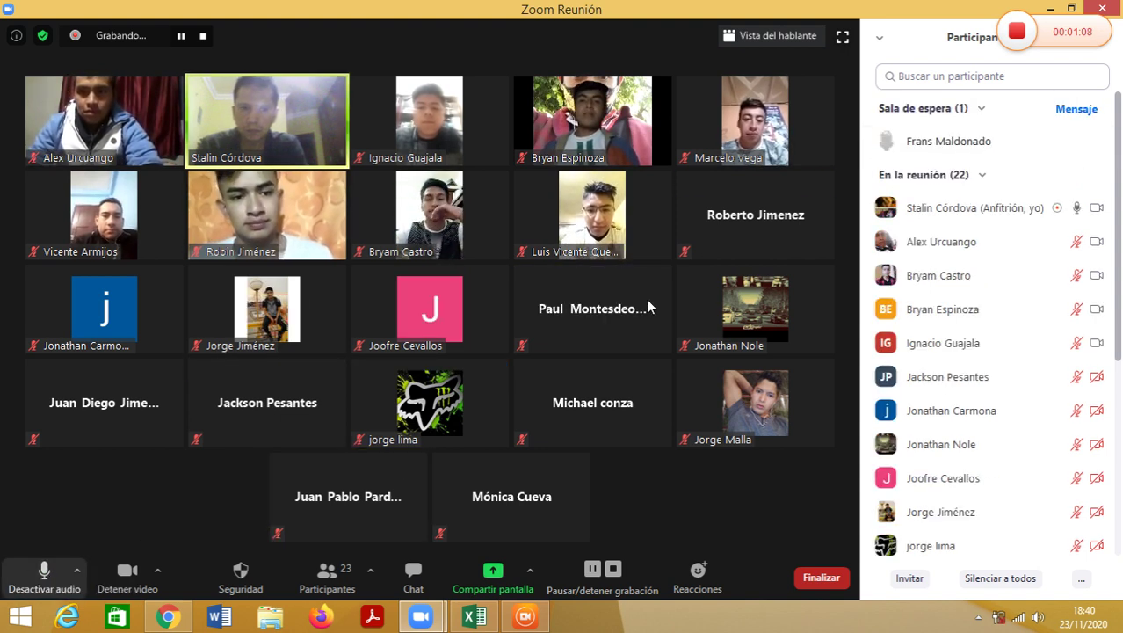
{"action": "mouse_move", "coordinate": [1022, 162]}
{"action": "left_click", "coordinate": [1012, 141]}
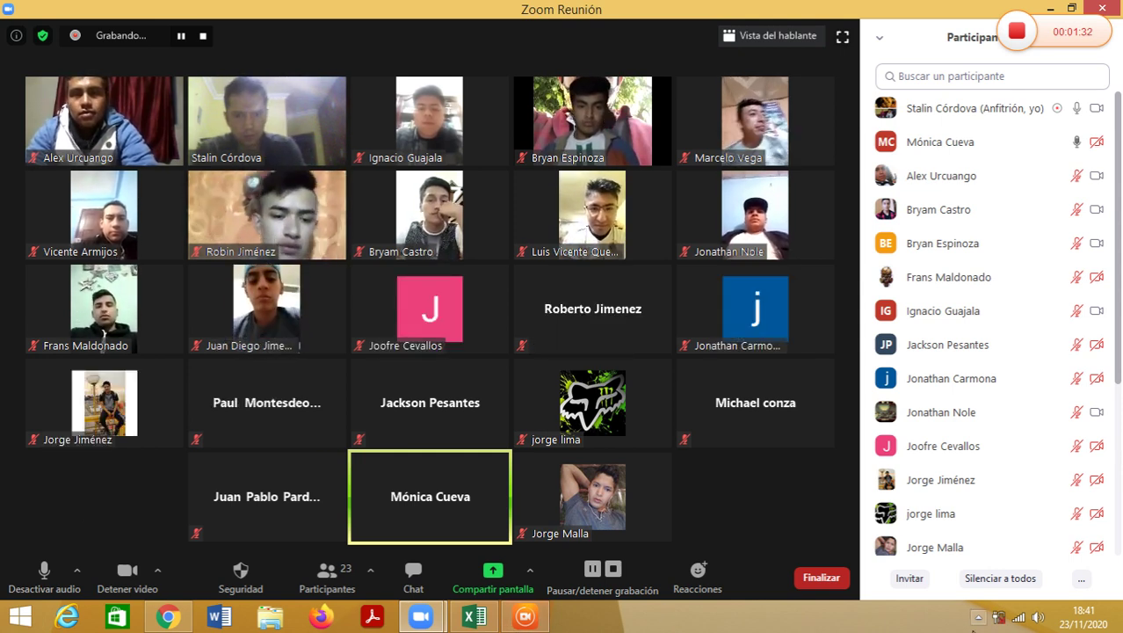
- Check the computer's volume control and mute the host's own microphone in the meeting
{"action": "left_click", "coordinate": [1038, 618]}
{"action": "left_click", "coordinate": [1038, 617]}
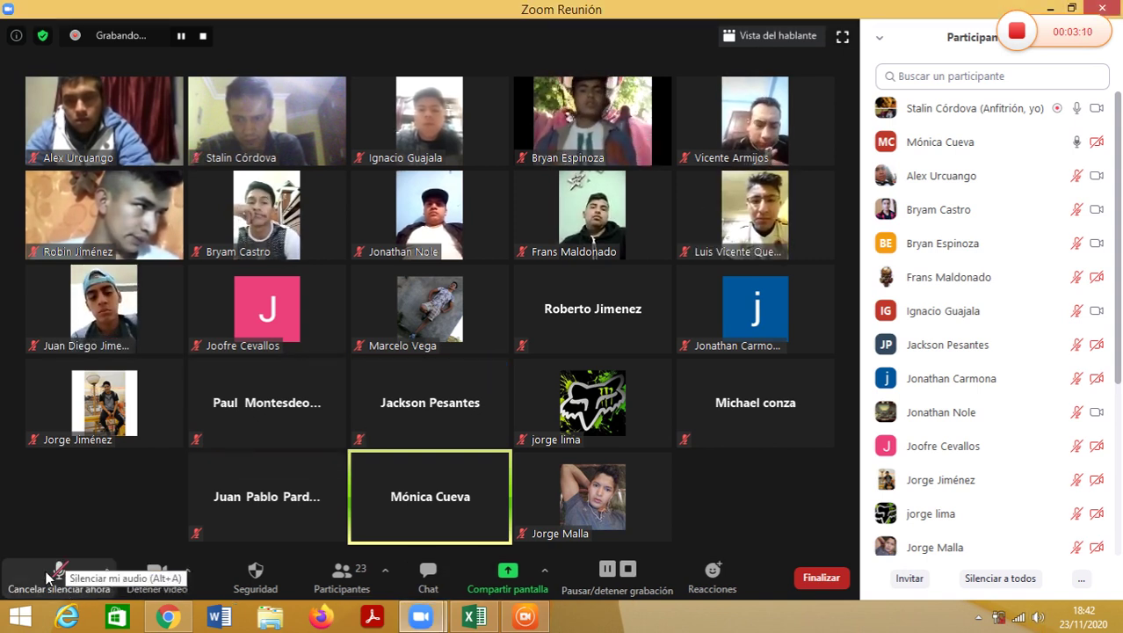
{"action": "left_click", "coordinate": [45, 577]}
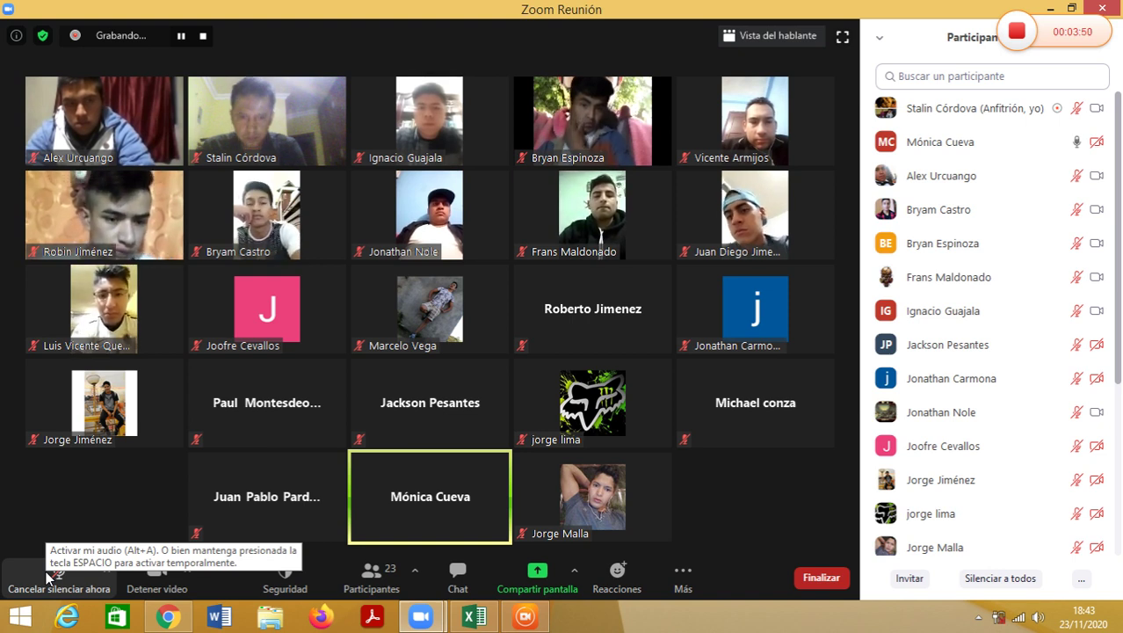
- Check the screen-sharing options without changing them, unmute the host's microphone to speak, and mute it again
{"action": "left_click", "coordinate": [574, 570]}
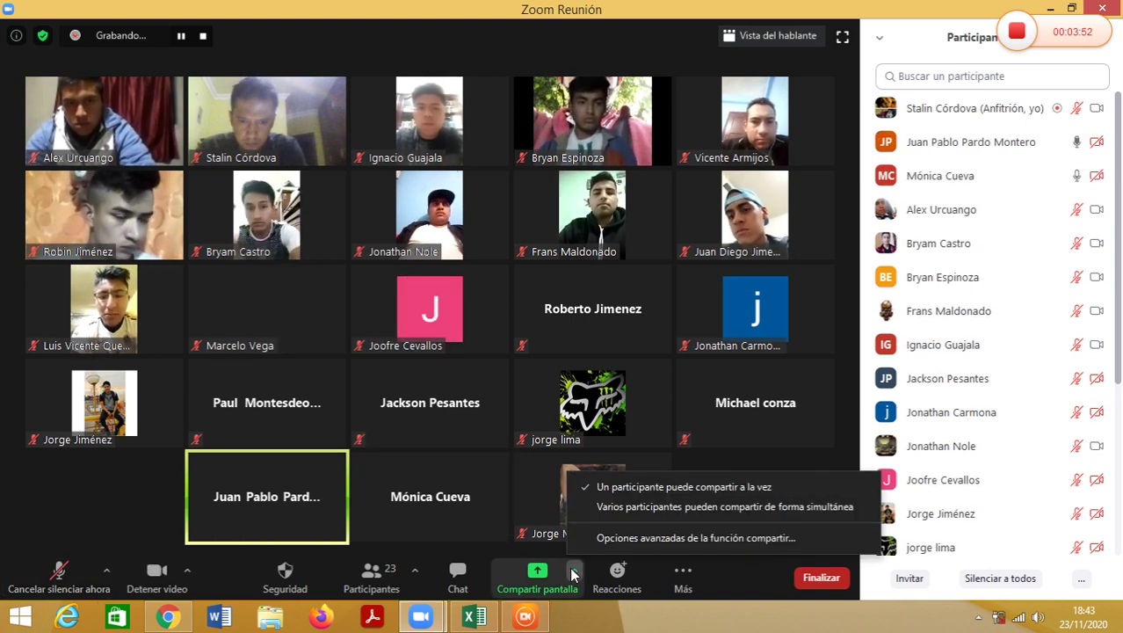
{"action": "left_click", "coordinate": [583, 503]}
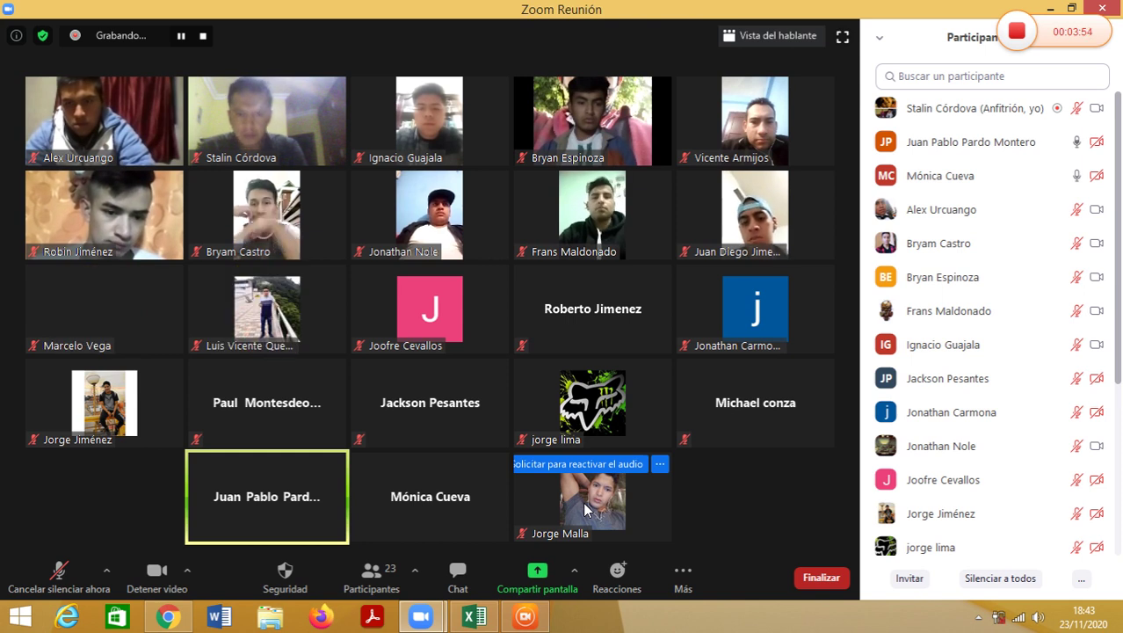
{"action": "left_click", "coordinate": [60, 572]}
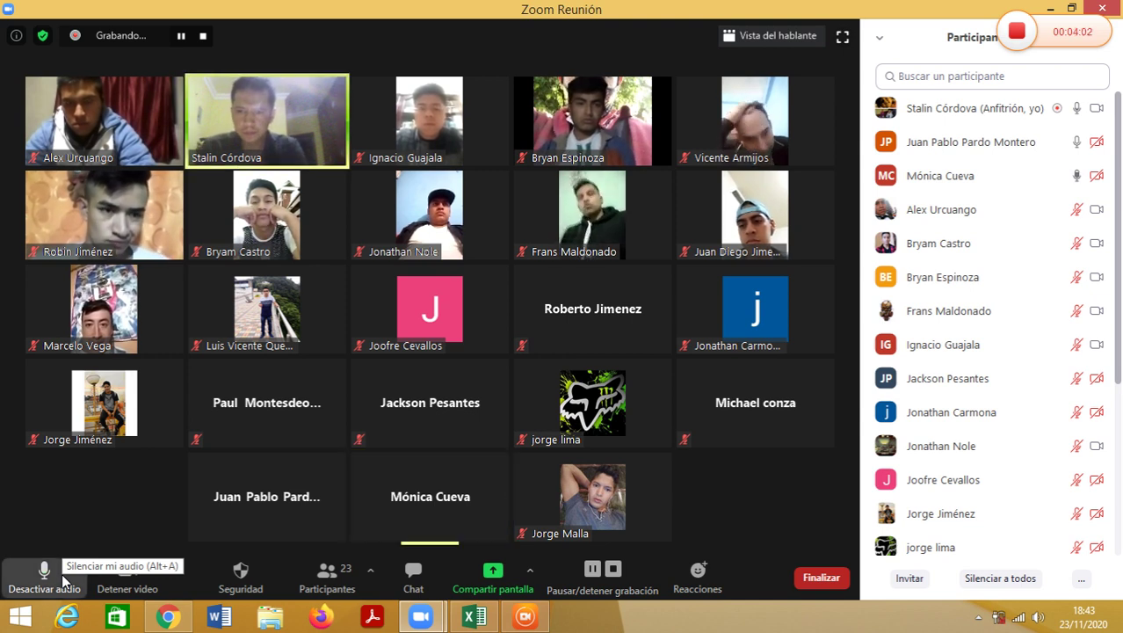
{"action": "left_click", "coordinate": [62, 574]}
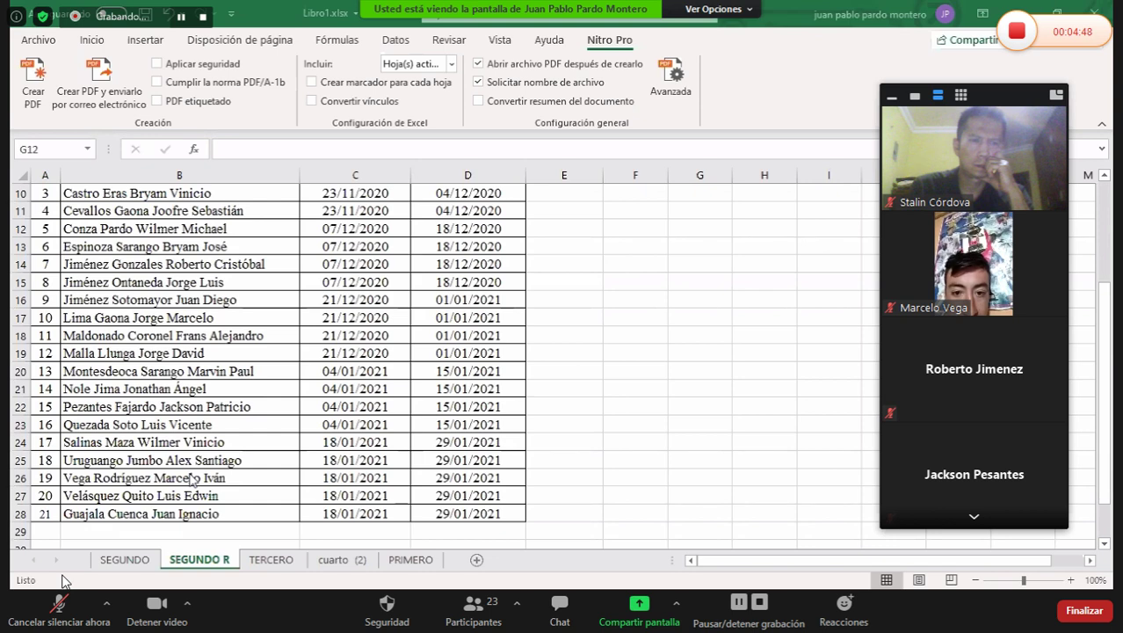
- Review the student list and dates on the shared SEGUNDO R sheet, unmuting the host's microphone to speak and muting it again
{"action": "scroll", "coordinate": [189, 478], "scroll_direction": "up", "scroll_amount": 1}
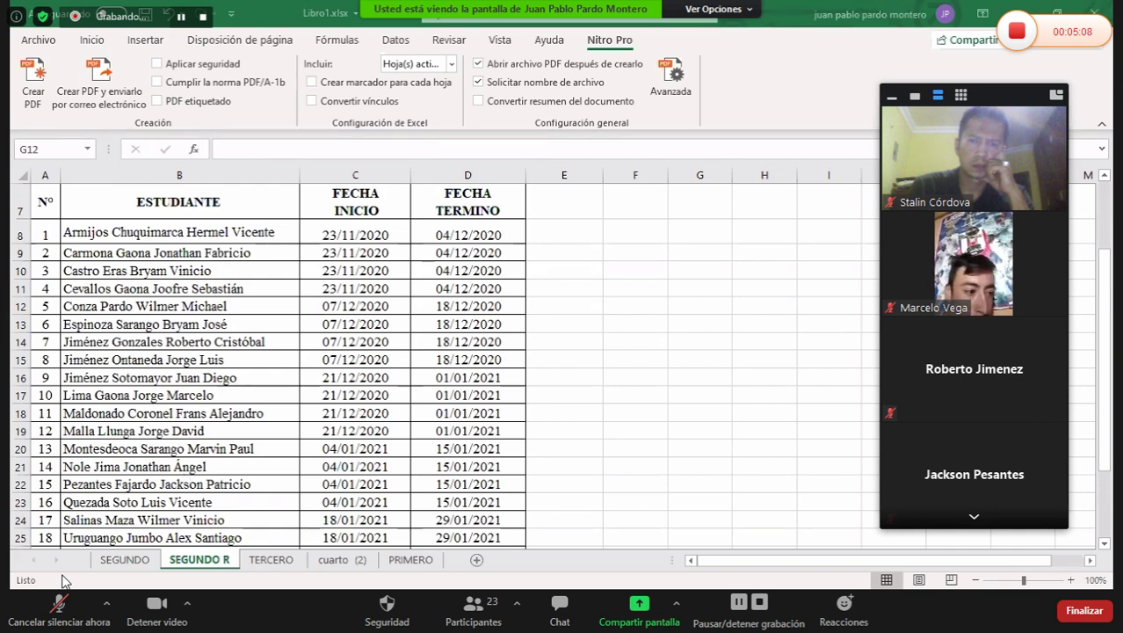
{"action": "scroll", "coordinate": [201, 530], "scroll_direction": "down", "scroll_amount": 1}
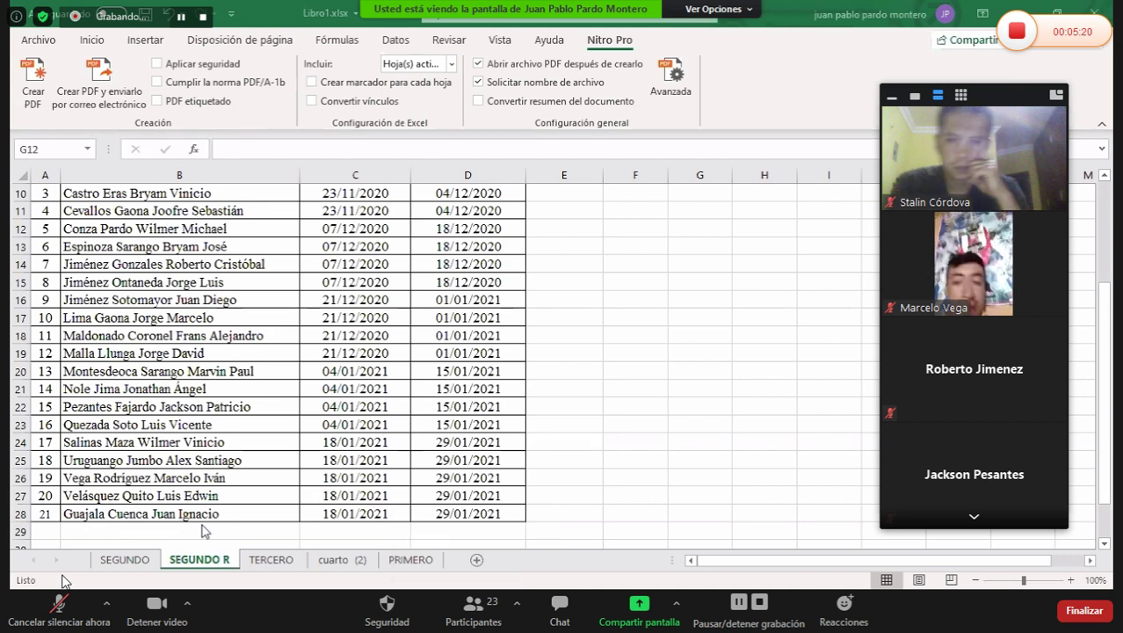
{"action": "left_click", "coordinate": [54, 606]}
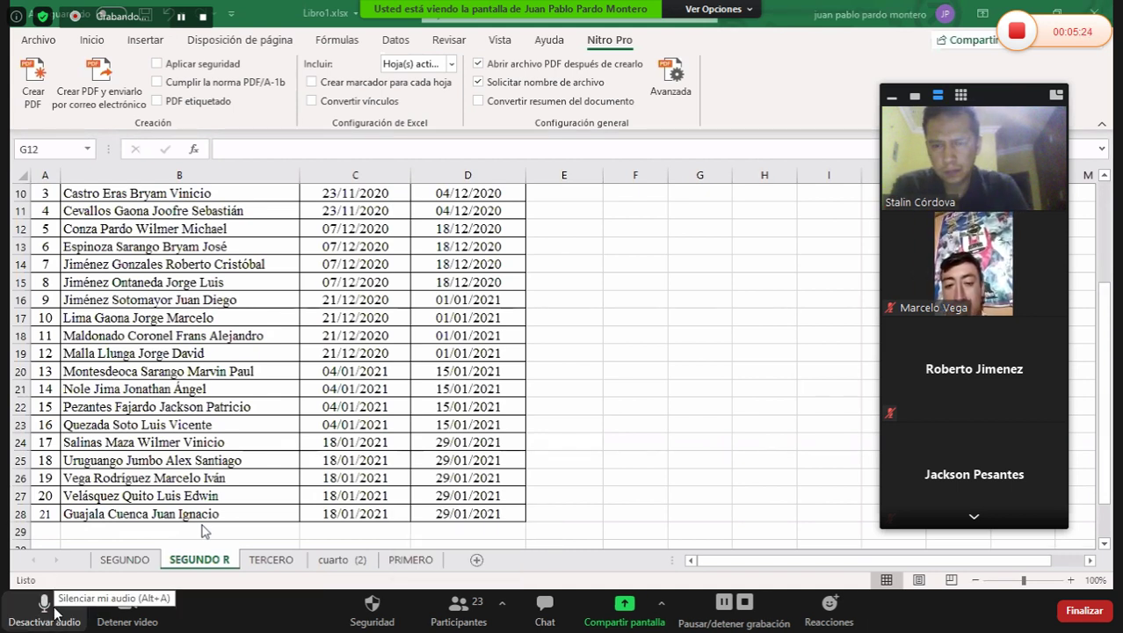
{"action": "left_click", "coordinate": [128, 560]}
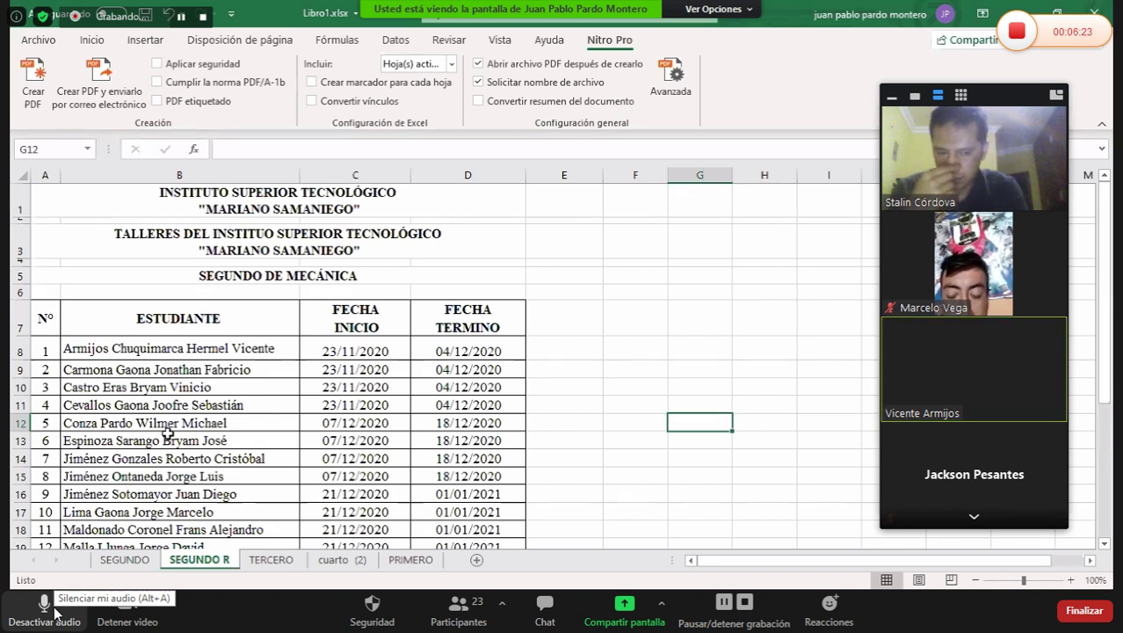
{"action": "left_click", "coordinate": [44, 606]}
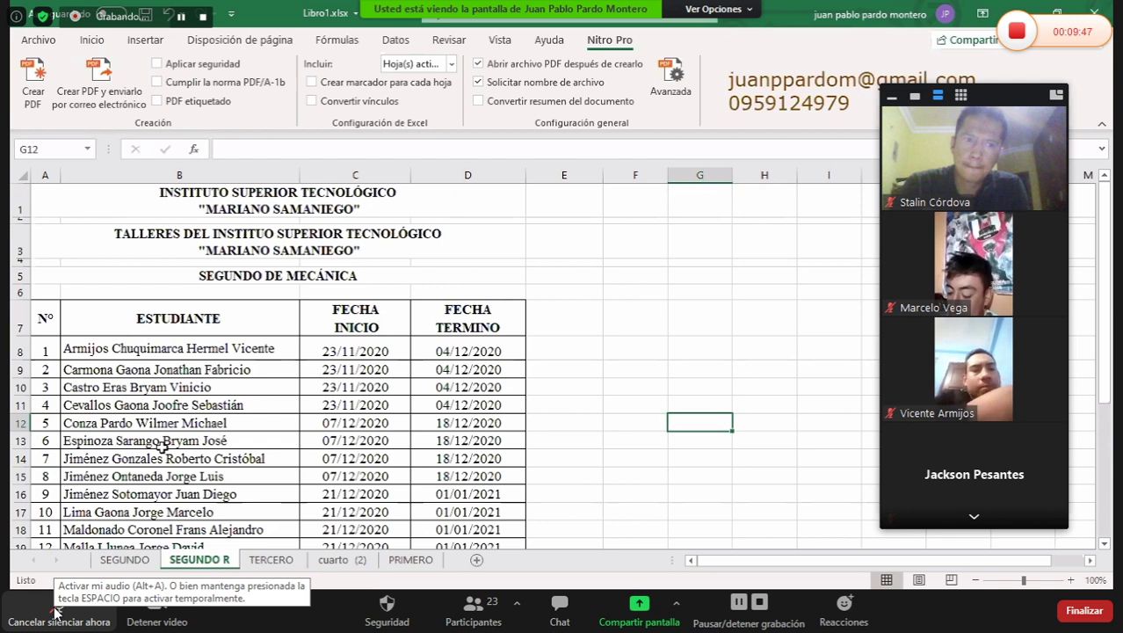
- On the SEGUNDO sheet, replace "INSTITUO SUPERIOR TECNOLÓGICO" in the cell A3 heading with "GAD CALVAS"
{"action": "left_click", "coordinate": [139, 560]}
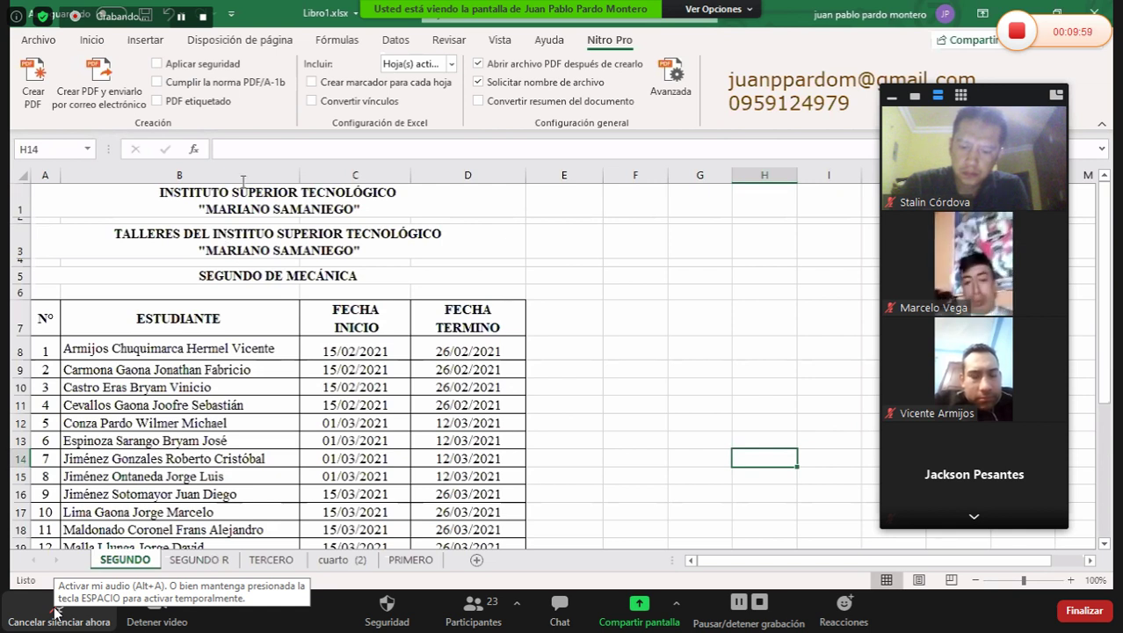
{"action": "left_click", "coordinate": [228, 240]}
{"action": "left_click", "coordinate": [337, 149]}
{"action": "left_click_drag", "start_coordinate": [469, 148], "coordinate": [283, 141]}
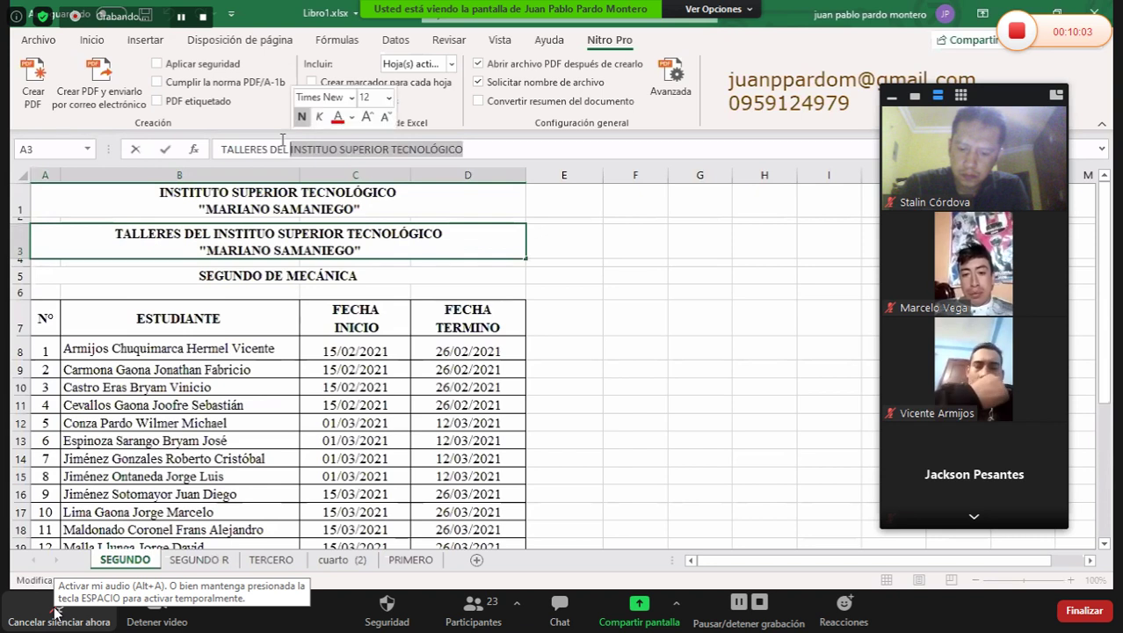
{"action": "type", "text": "gad"}
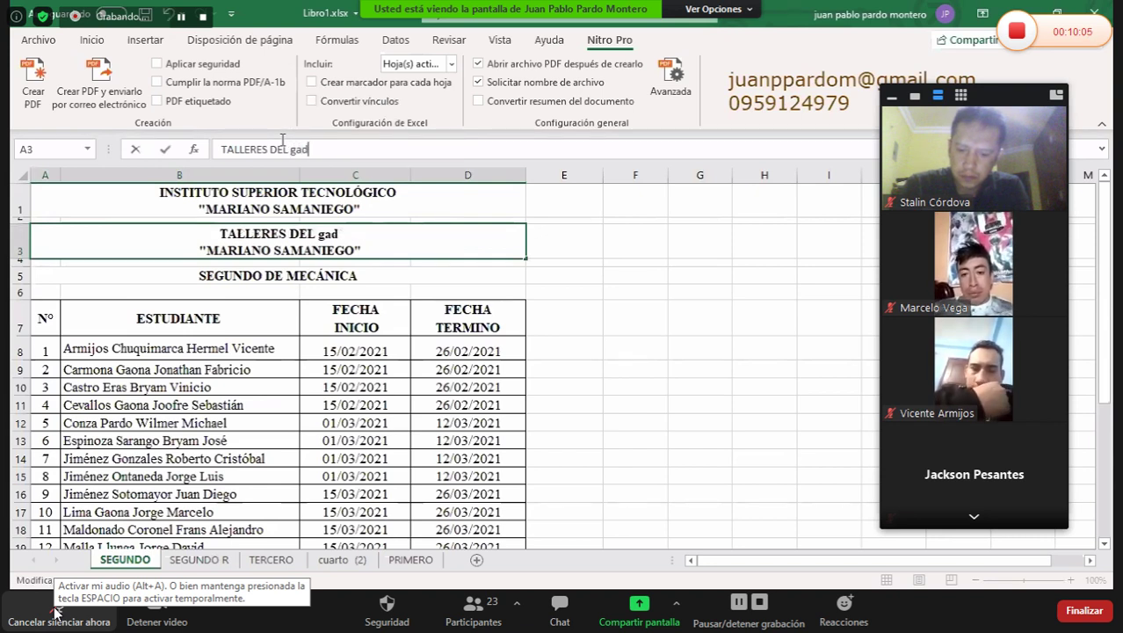
{"action": "key", "text": "BackSpace"}
{"action": "key", "text": "BackSpace"}
{"action": "key", "text": "BackSpace"}
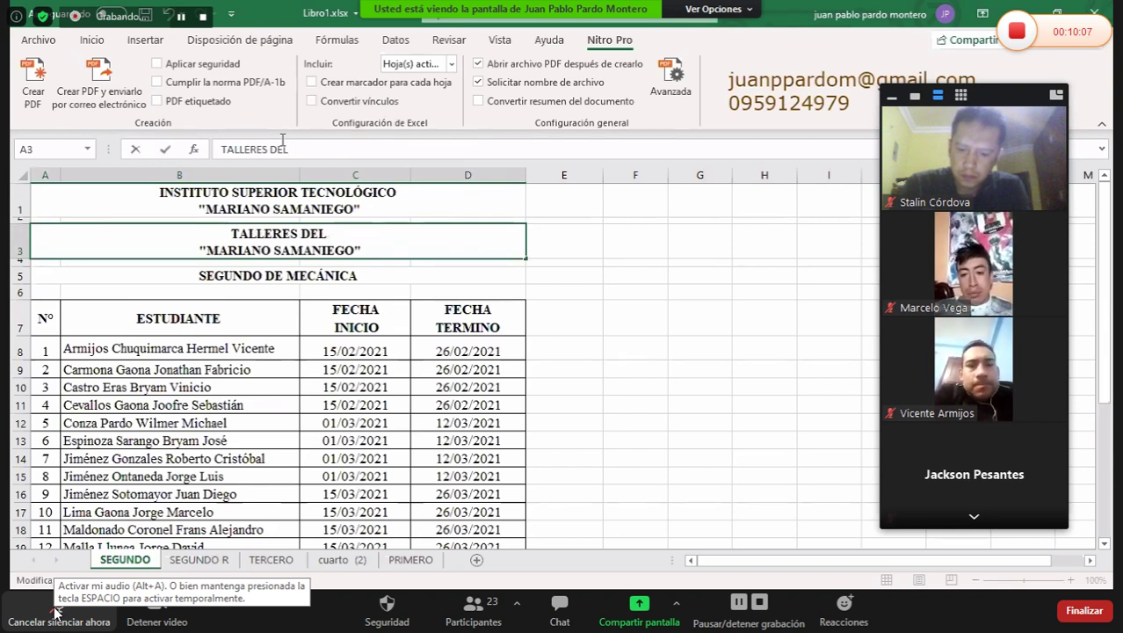
{"action": "type", "text": "GAD CALVAS"}
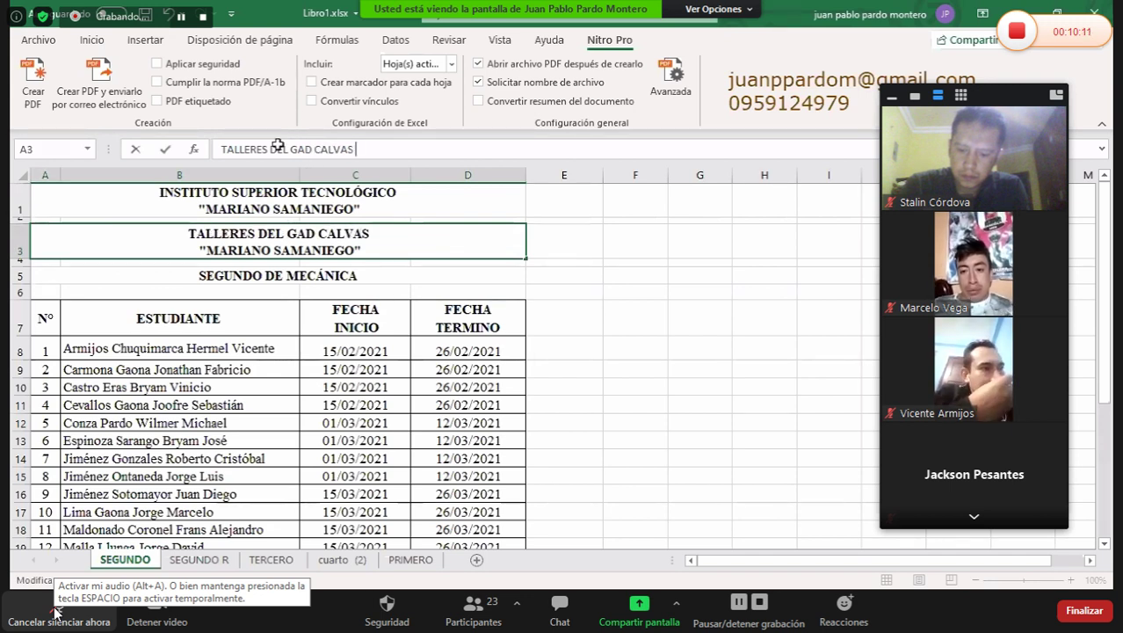
{"action": "left_click", "coordinate": [682, 407]}
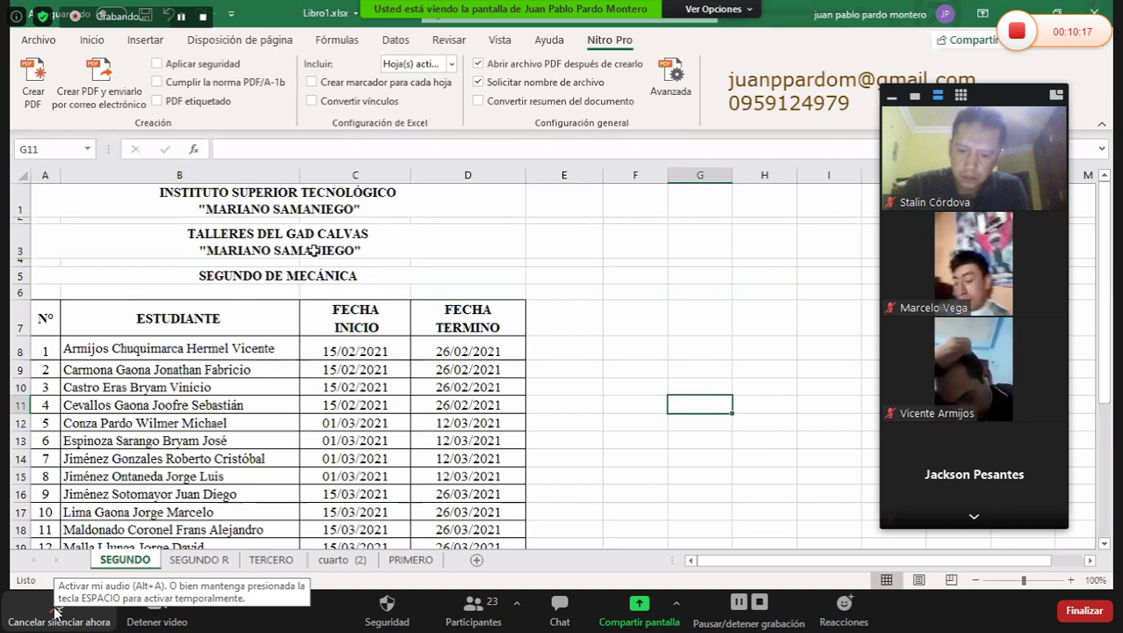
- Reopen the cell A3 heading on the SEGUNDO sheet and undo its text replacement
{"action": "left_click", "coordinate": [294, 211]}
{"action": "left_click", "coordinate": [294, 246]}
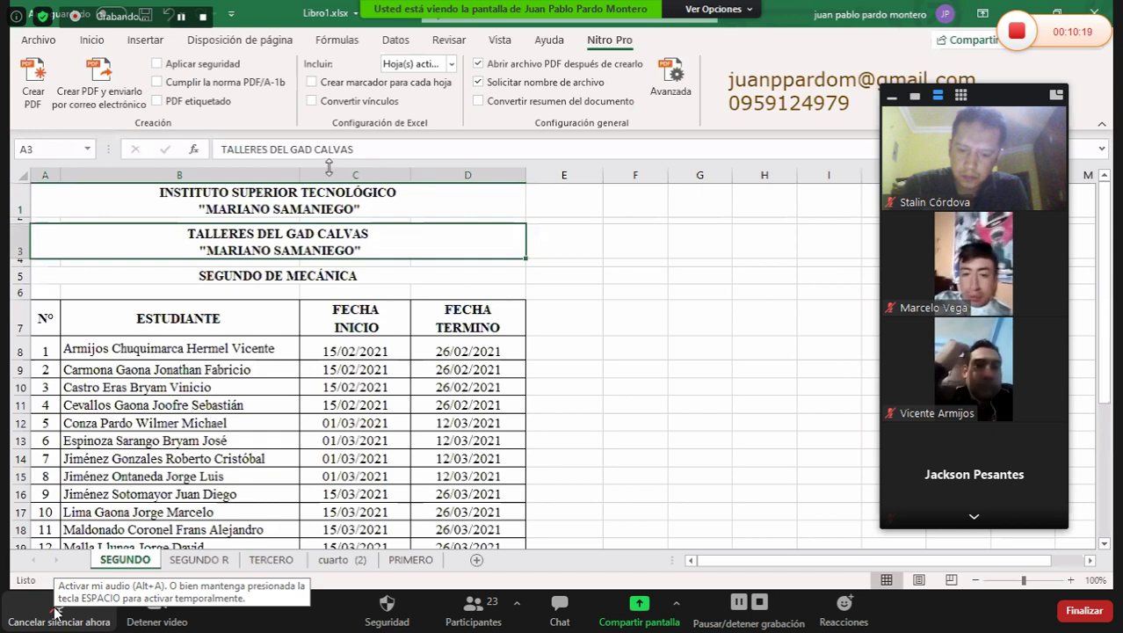
{"action": "left_click", "coordinate": [366, 150]}
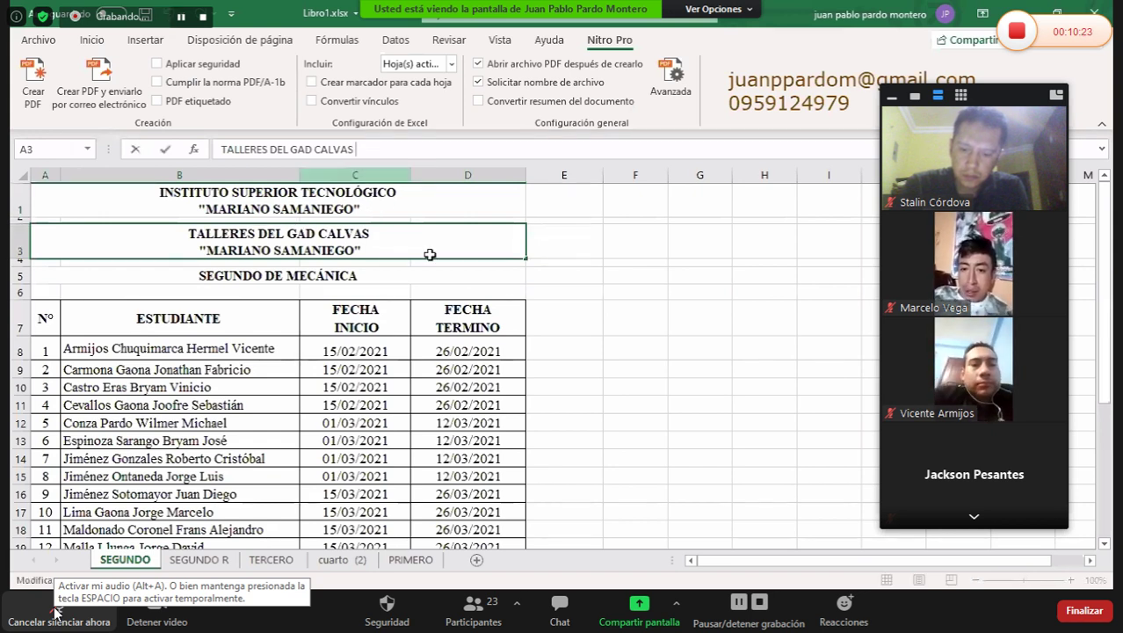
{"action": "left_click_drag", "start_coordinate": [430, 291], "coordinate": [352, 273]}
{"action": "left_click", "coordinate": [332, 251]}
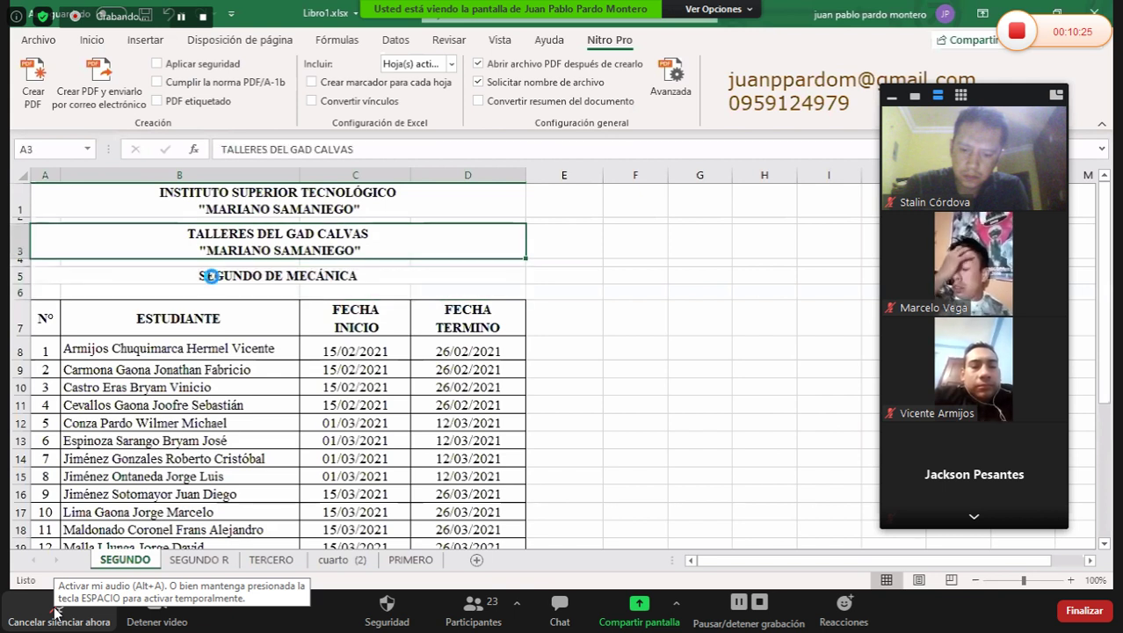
{"action": "key", "text": "ctrl+z"}
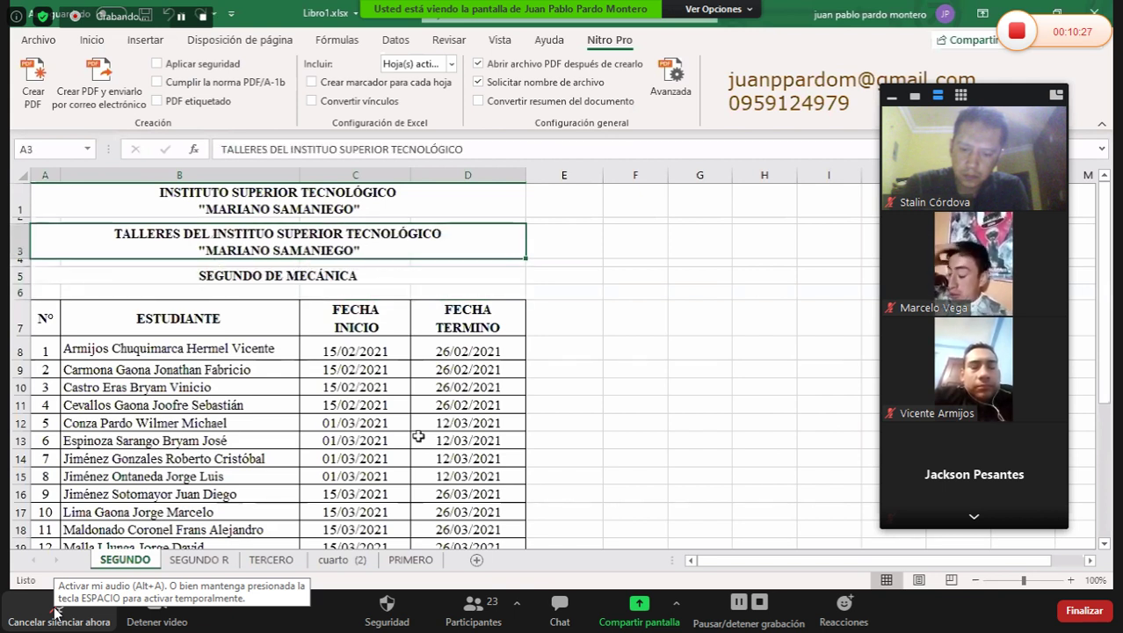
- On the SEGUNDO R sheet, delete "INSTITUO SUPERIOR TECNOLÓGICO" from the first line of the cell A3 heading
{"action": "left_click", "coordinate": [200, 559]}
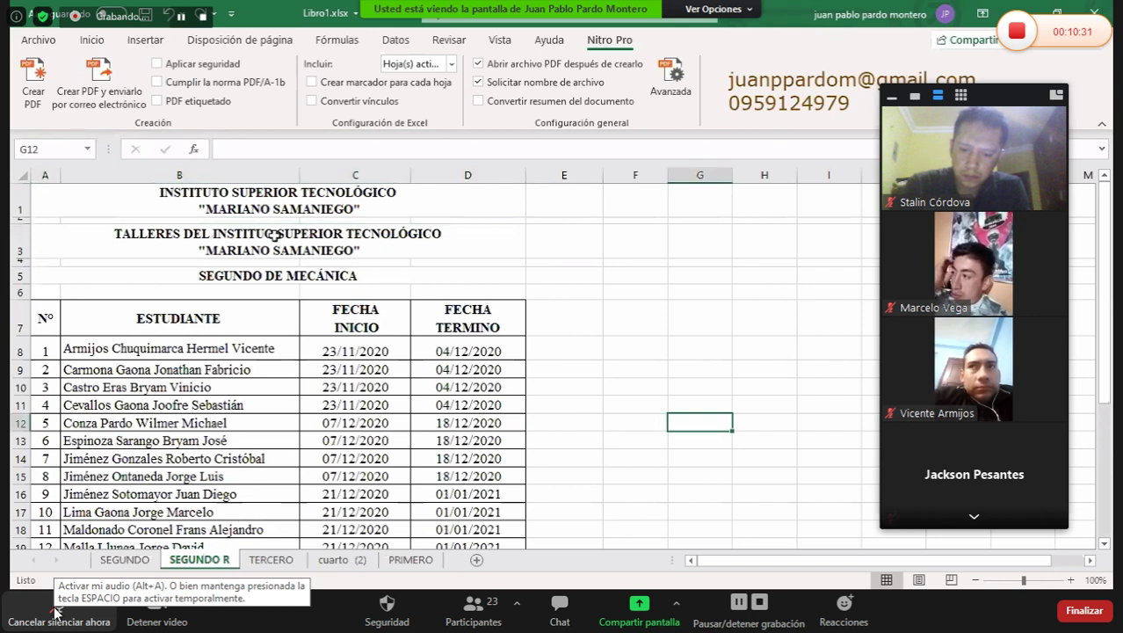
{"action": "left_click", "coordinate": [315, 227]}
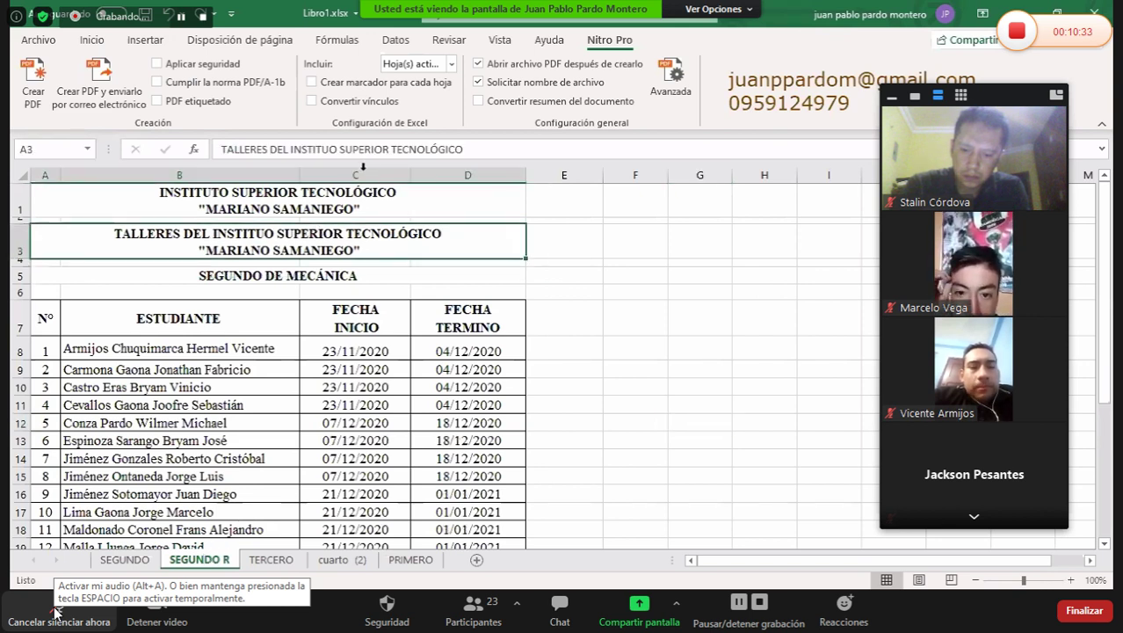
{"action": "left_click", "coordinate": [469, 147]}
{"action": "key", "text": "BackSpace"}
{"action": "key", "text": "BackSpace"}
{"action": "key", "text": "BackSpace"}
{"action": "key", "text": "BackSpace"}
{"action": "key", "text": "BackSpace"}
{"action": "key", "text": "BackSpace"}
{"action": "key", "text": "BackSpace"}
{"action": "key", "text": "BackSpace"}
{"action": "key", "text": "BackSpace"}
{"action": "key", "text": "BackSpace"}
{"action": "key", "text": "BackSpace"}
{"action": "key", "text": "BackSpace"}
{"action": "key", "text": "BackSpace"}
{"action": "key", "text": "BackSpace"}
{"action": "key", "text": "BackSpace"}
{"action": "key", "text": "BackSpace"}
{"action": "key", "text": "BackSpace"}
{"action": "key", "text": "BackSpace"}
{"action": "key", "text": "BackSpace"}
{"action": "key", "text": "BackSpace"}
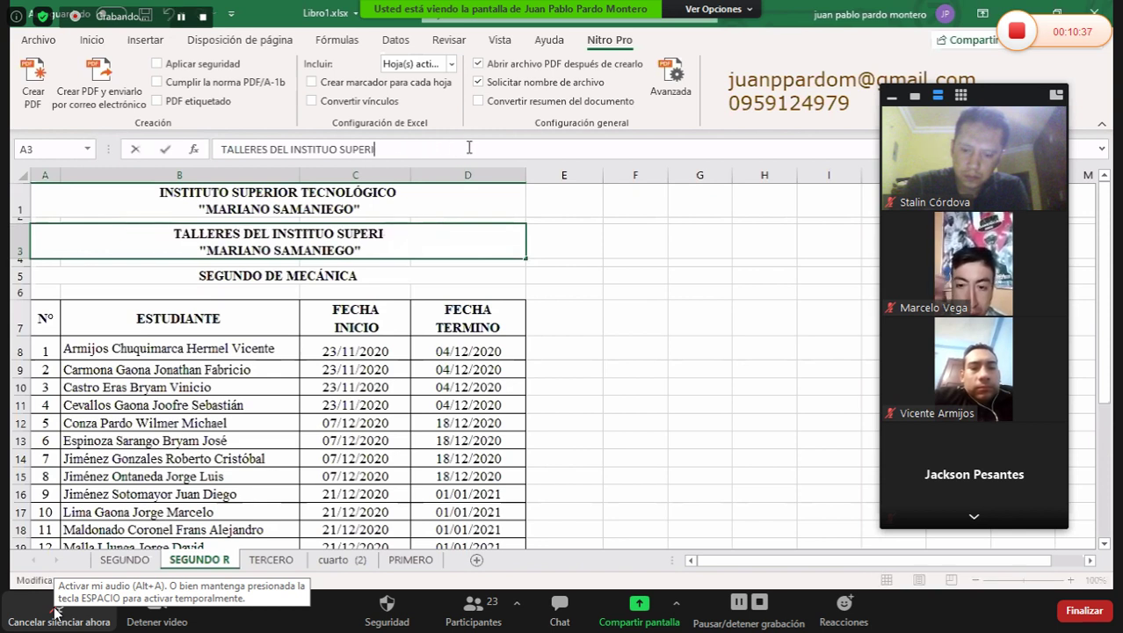
{"action": "key", "text": "BackSpace"}
{"action": "key", "text": "BackSpace"}
{"action": "key", "text": "BackSpace"}
{"action": "key", "text": "BackSpace"}
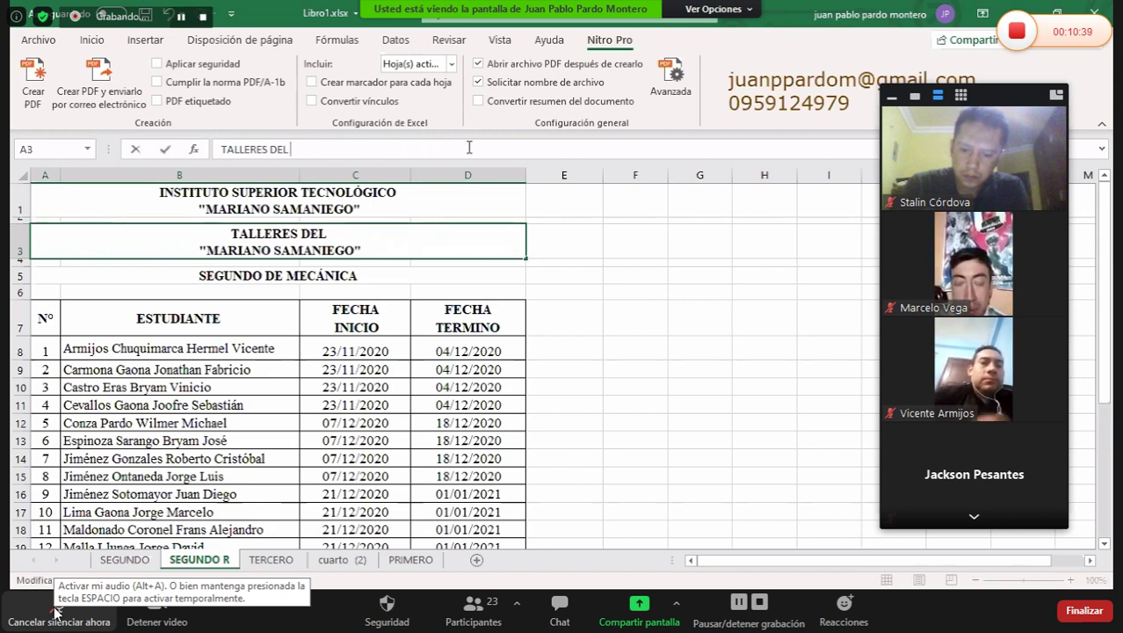
- Replace "MARIANO SAMANIEGO" in the cell A3 heading on the SEGUNDO R sheet with "GAD CALVAS" and commit the entry
{"action": "key", "text": "Delete"}
{"action": "key", "text": "Delete"}
{"action": "key", "text": "Delete"}
{"action": "key", "text": "Delete"}
{"action": "key", "text": "Delete"}
{"action": "key", "text": "Delete"}
{"action": "key", "text": "Delete"}
{"action": "key", "text": "Delete"}
{"action": "key", "text": "Delete"}
{"action": "key", "text": "Delete"}
{"action": "key", "text": "Delete"}
{"action": "key", "text": "Delete"}
{"action": "key", "text": "Delete"}
{"action": "key", "text": "Delete"}
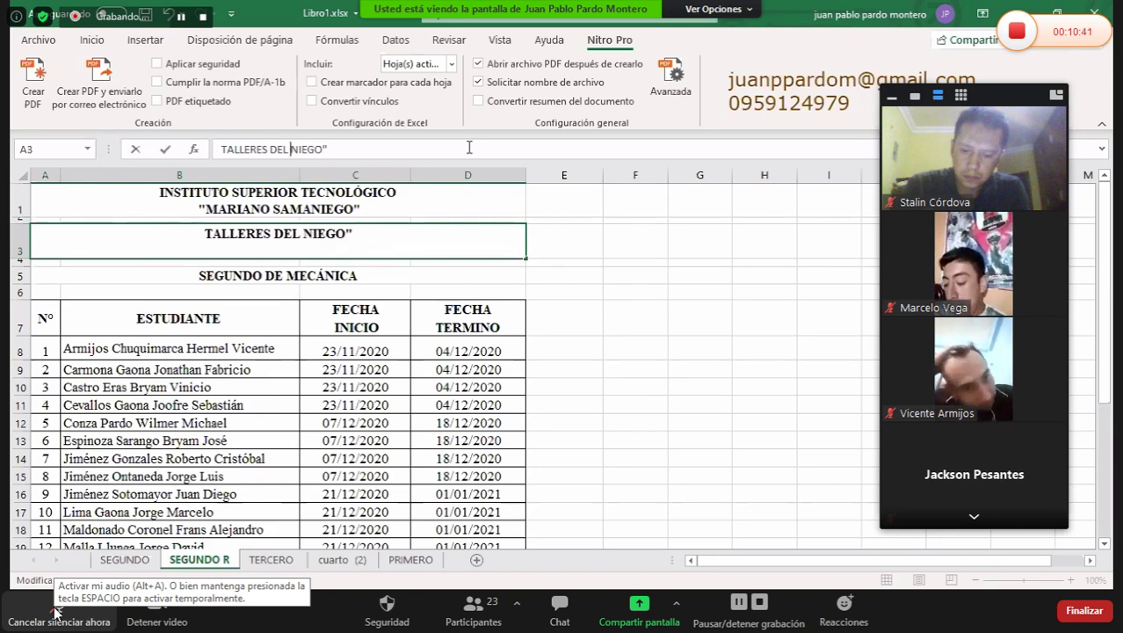
{"action": "key", "text": "Delete"}
{"action": "key", "text": "Delete"}
{"action": "key", "text": "Delete"}
{"action": "key", "text": "Delete"}
{"action": "key", "text": "Delete"}
{"action": "key", "text": "Delete"}
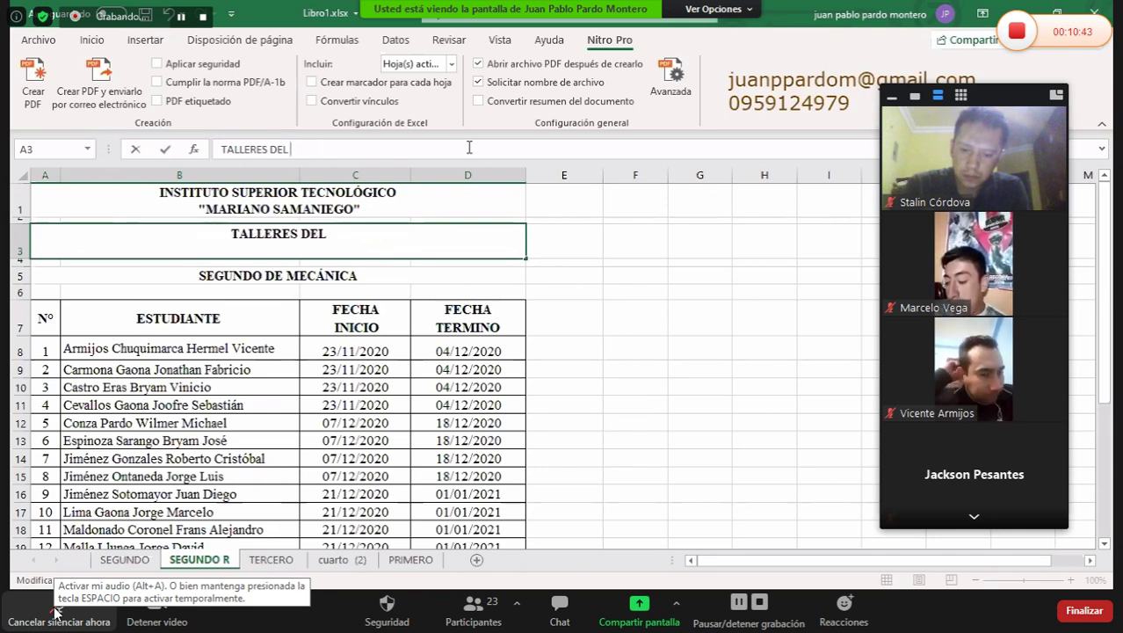
{"action": "type", "text": "GAD"}
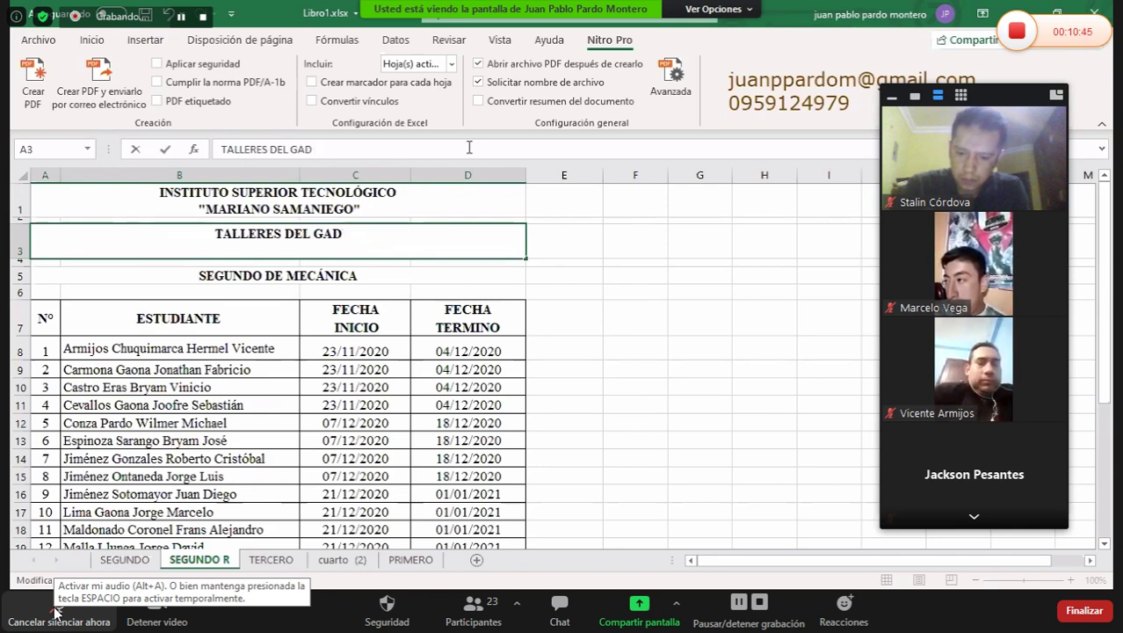
{"action": "type", "text": " CALVAS"}
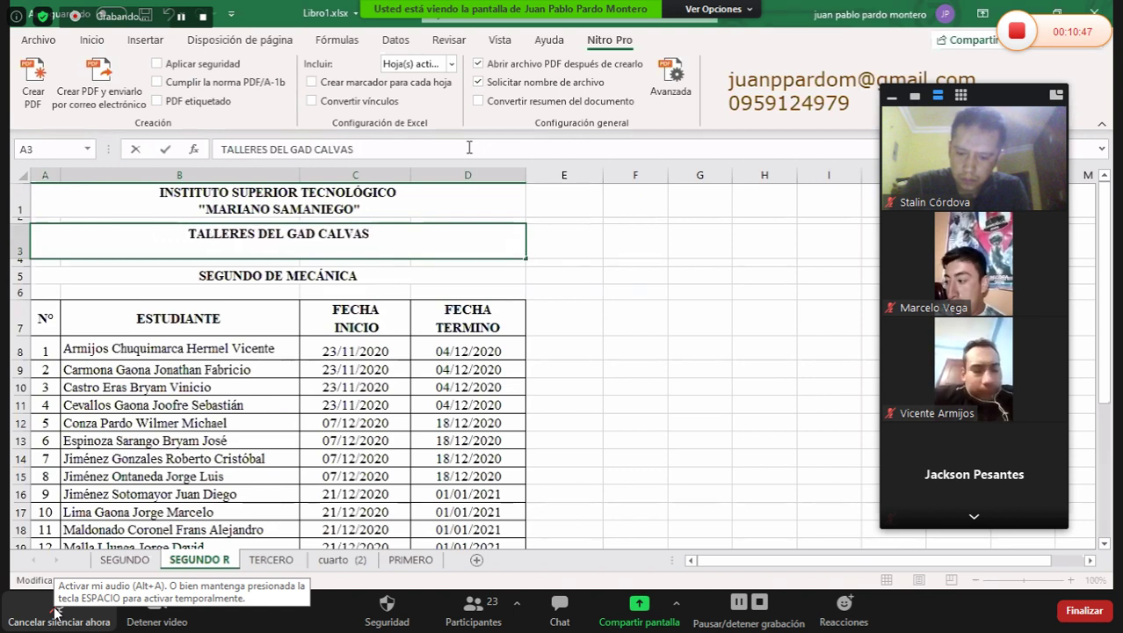
{"action": "left_click", "coordinate": [633, 366]}
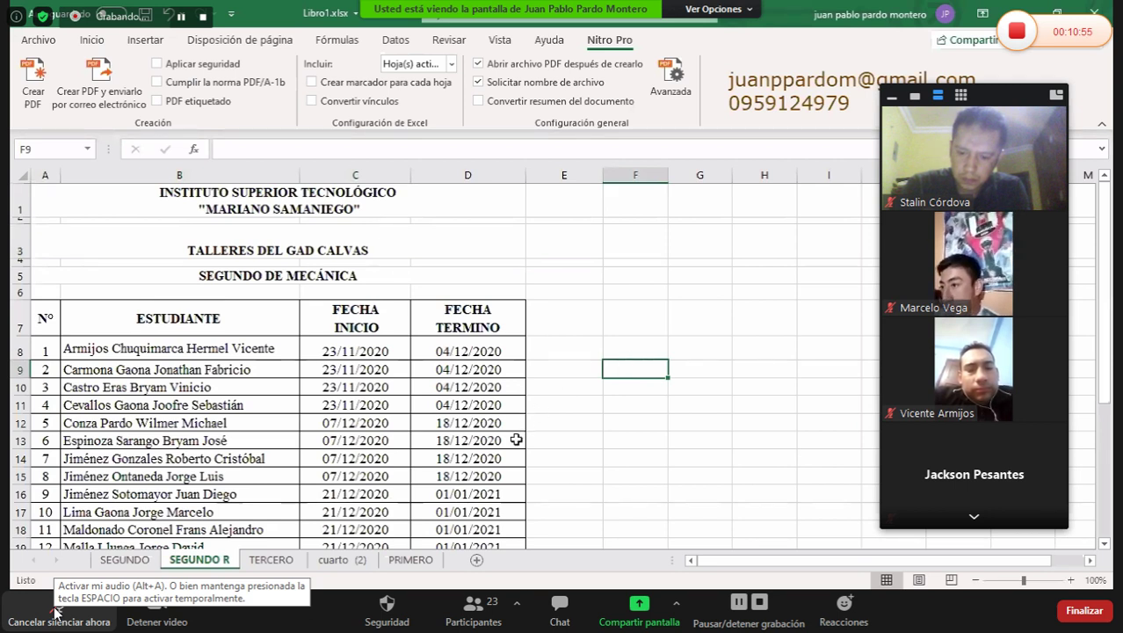
- Review the students' start and end dates down the SEGUNDO R list and back to the headings, shifting the participant video window aside
{"action": "scroll", "coordinate": [516, 439], "scroll_direction": "down", "scroll_amount": 1}
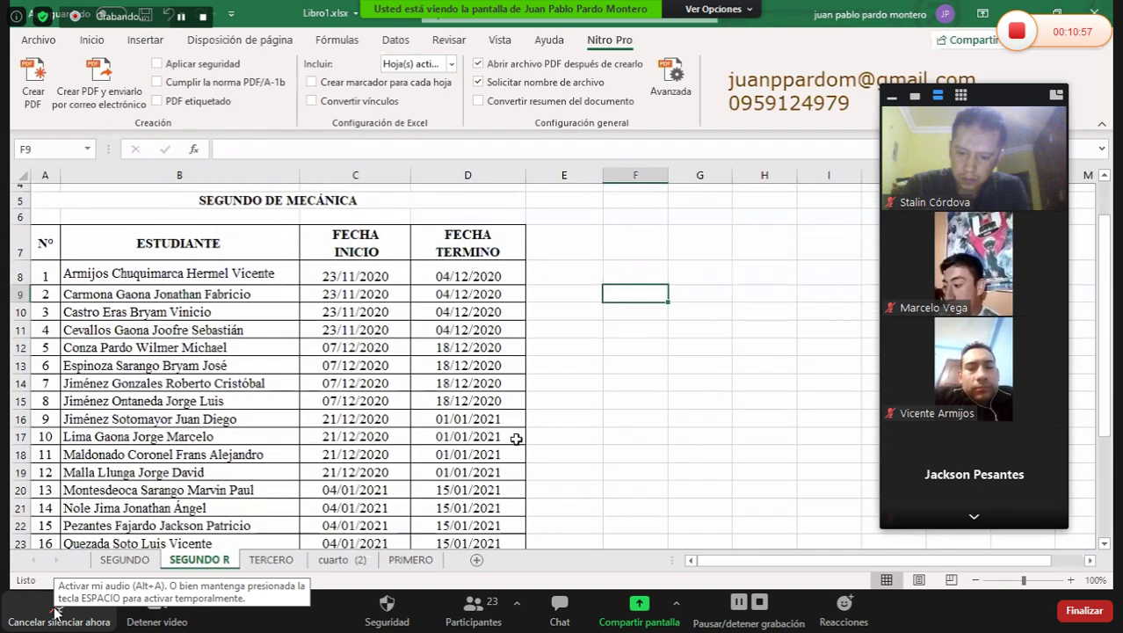
{"action": "scroll", "coordinate": [516, 438], "scroll_direction": "down", "scroll_amount": 1}
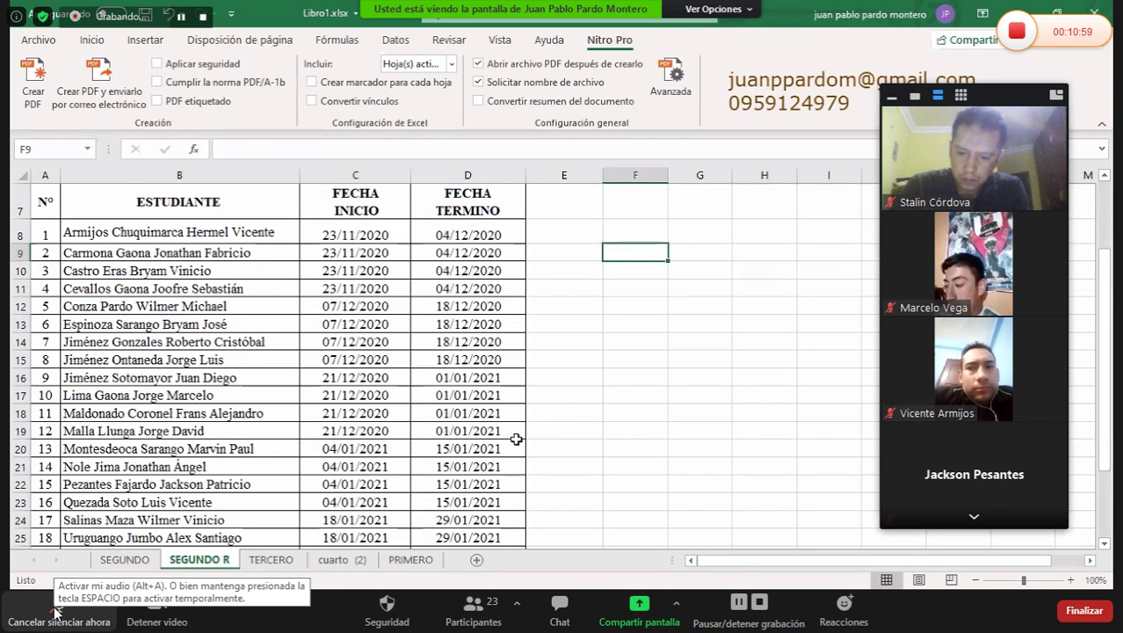
{"action": "scroll", "coordinate": [516, 439], "scroll_direction": "down", "scroll_amount": 1}
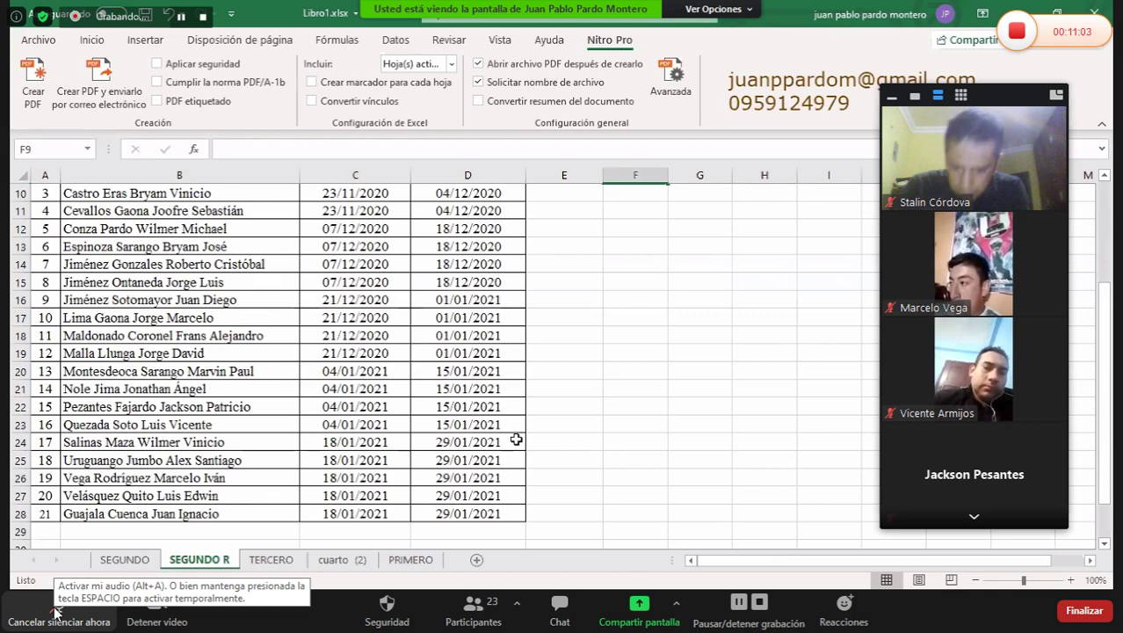
{"action": "scroll", "coordinate": [516, 440], "scroll_direction": "up", "scroll_amount": 1}
{"action": "scroll", "coordinate": [516, 440], "scroll_direction": "down", "scroll_amount": 1}
{"action": "scroll", "coordinate": [515, 438], "scroll_direction": "down", "scroll_amount": 1}
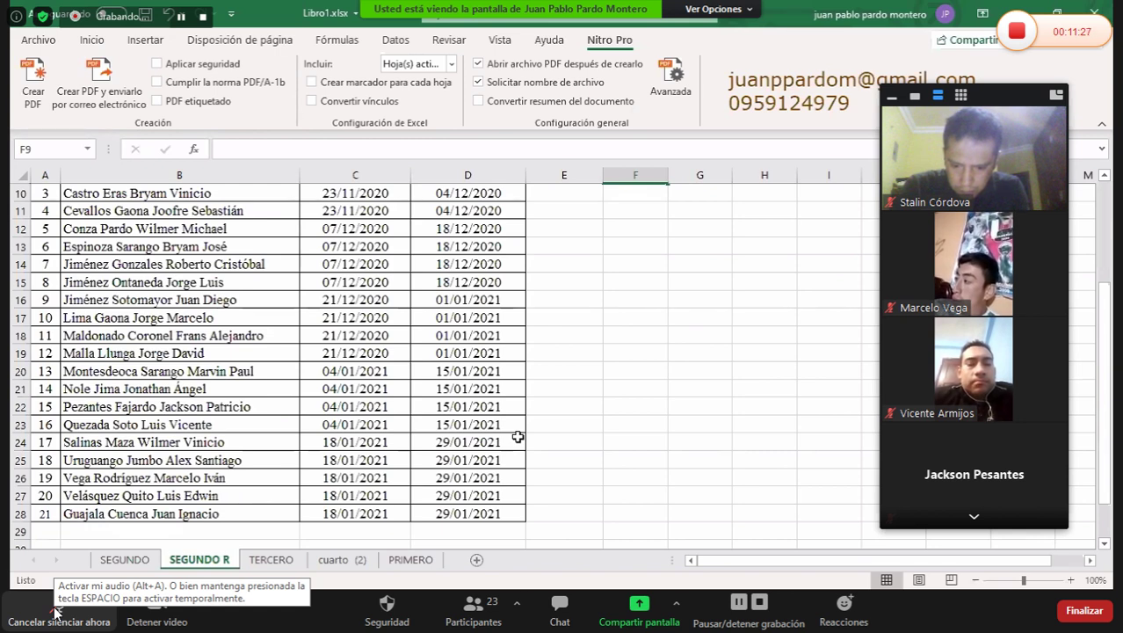
{"action": "scroll", "coordinate": [518, 437], "scroll_direction": "up", "scroll_amount": 1}
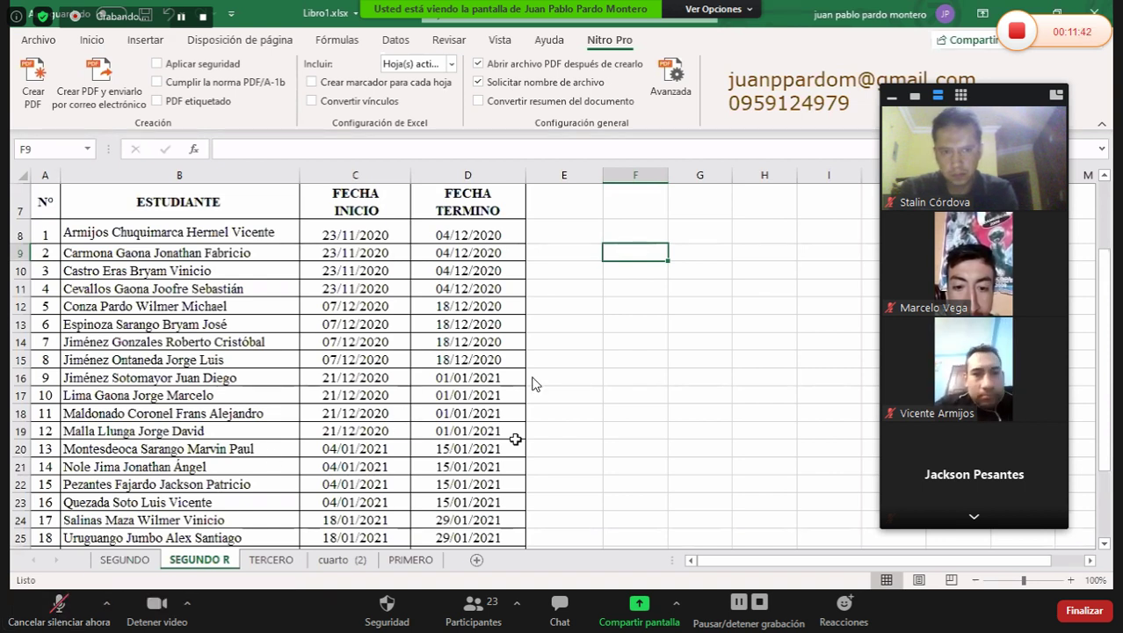
{"action": "left_click_drag", "start_coordinate": [1010, 87], "coordinate": [1046, 103]}
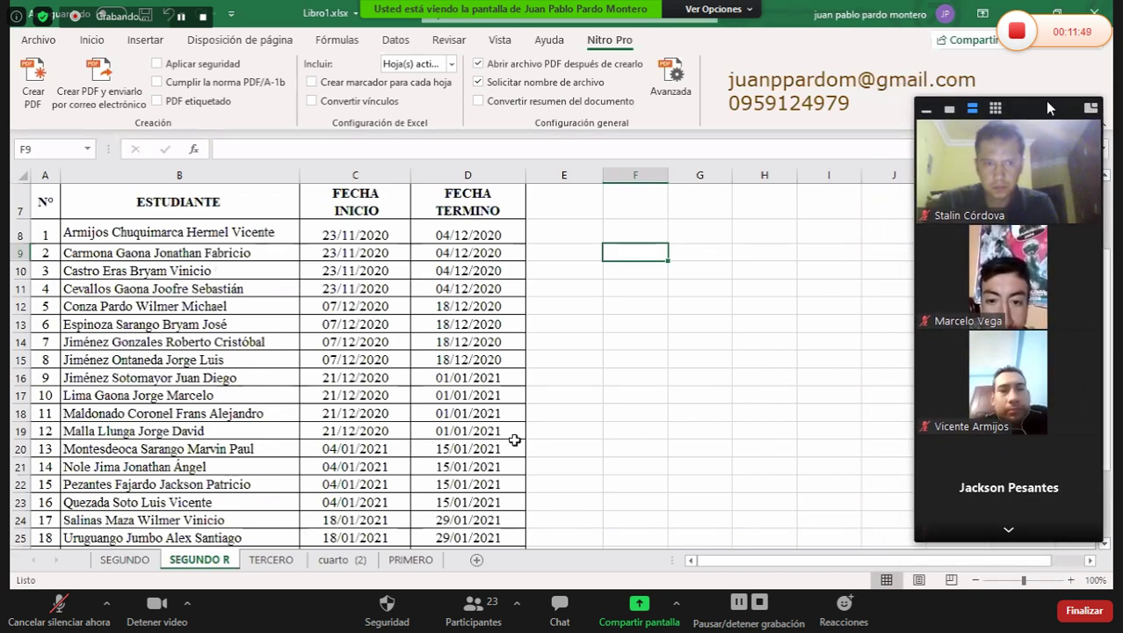
{"action": "scroll", "coordinate": [1045, 100], "scroll_direction": "up", "scroll_amount": 1}
{"action": "scroll", "coordinate": [514, 440], "scroll_direction": "up", "scroll_amount": 1}
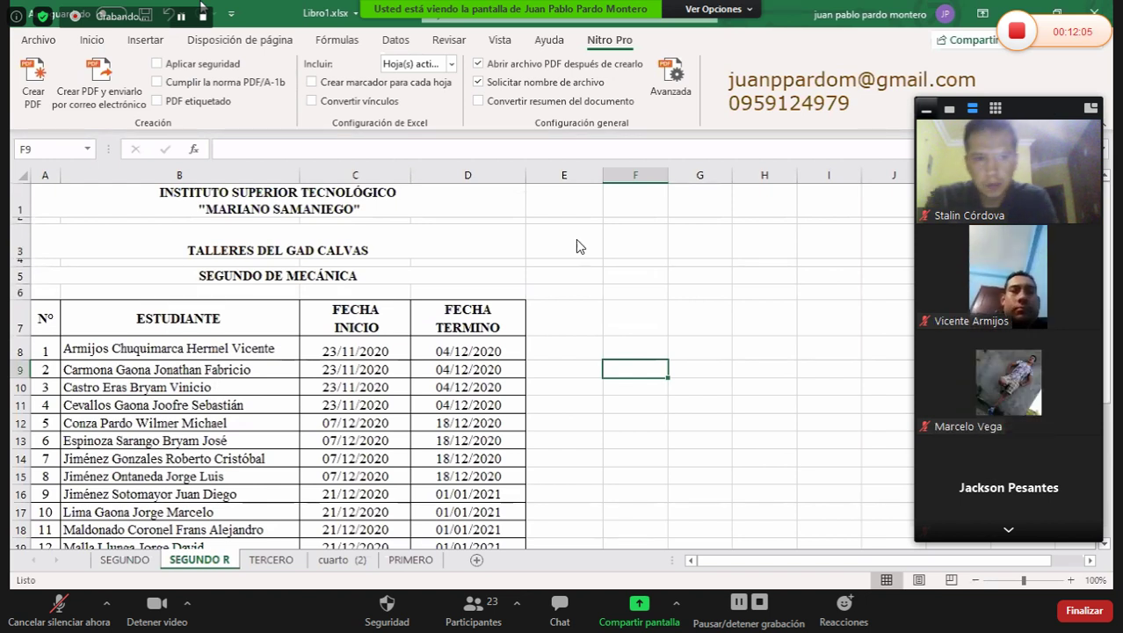
- Unmute the host's microphone to speak, reposition the participant video window, and mute and unmute the microphone again
{"action": "left_click", "coordinate": [44, 612]}
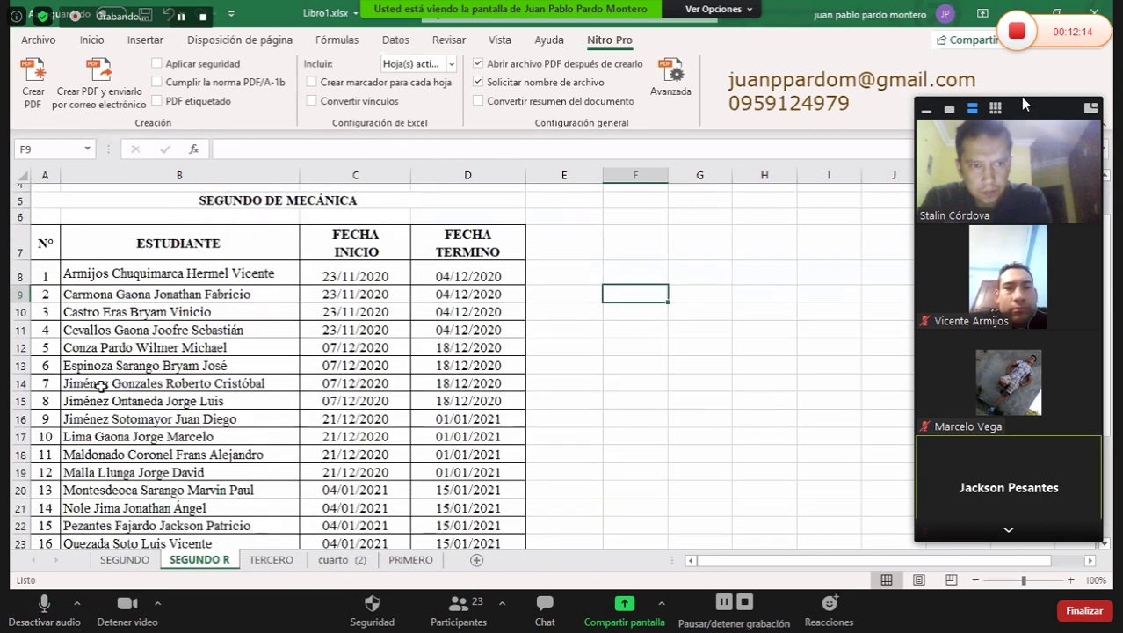
{"action": "left_click_drag", "start_coordinate": [1028, 111], "coordinate": [994, 111]}
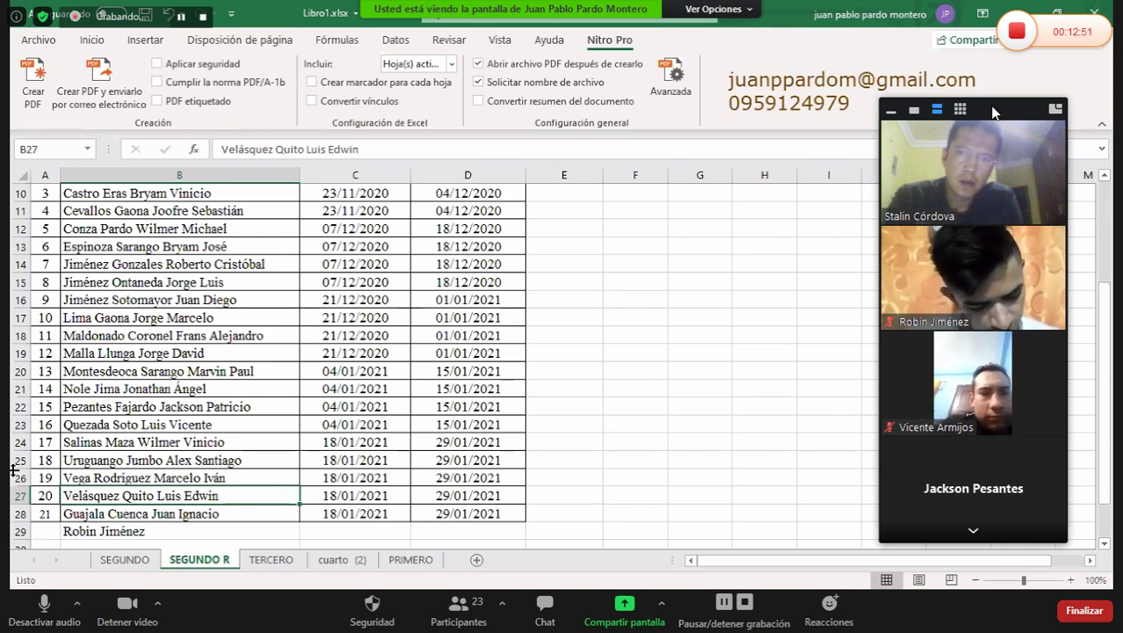
{"action": "left_click", "coordinate": [43, 604]}
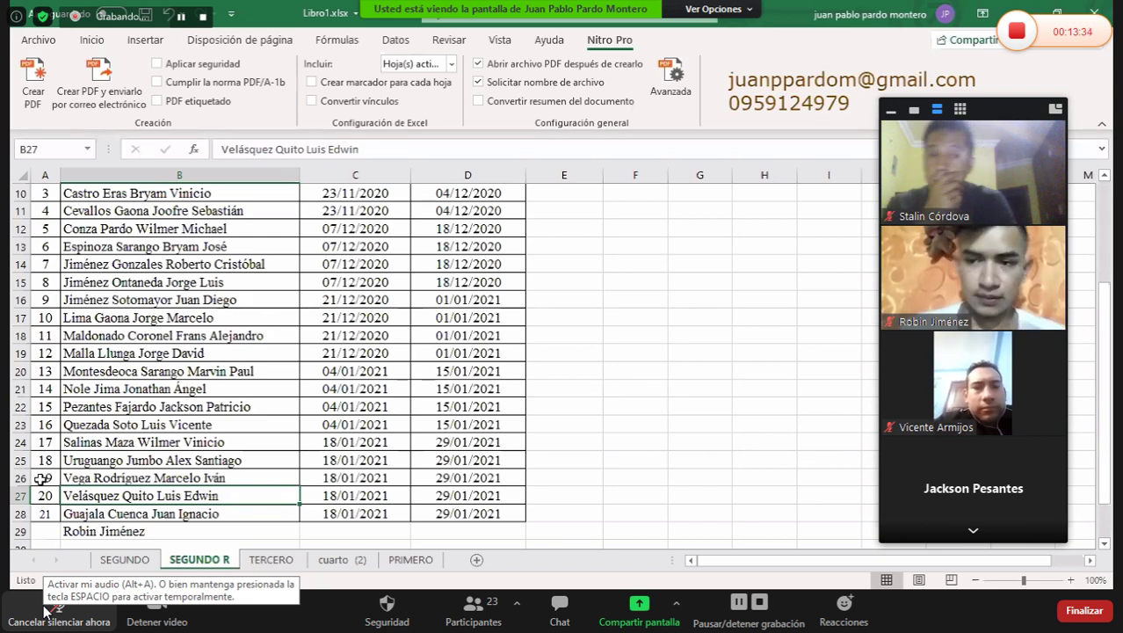
{"action": "mouse_move", "coordinate": [1039, 351]}
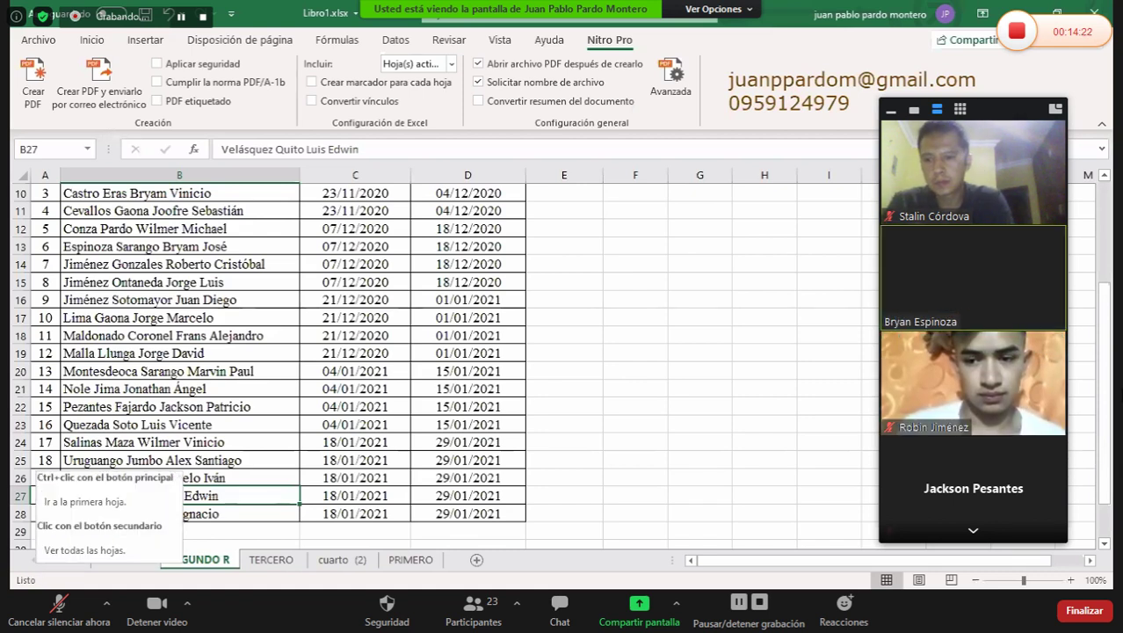
{"action": "left_click", "coordinate": [60, 602]}
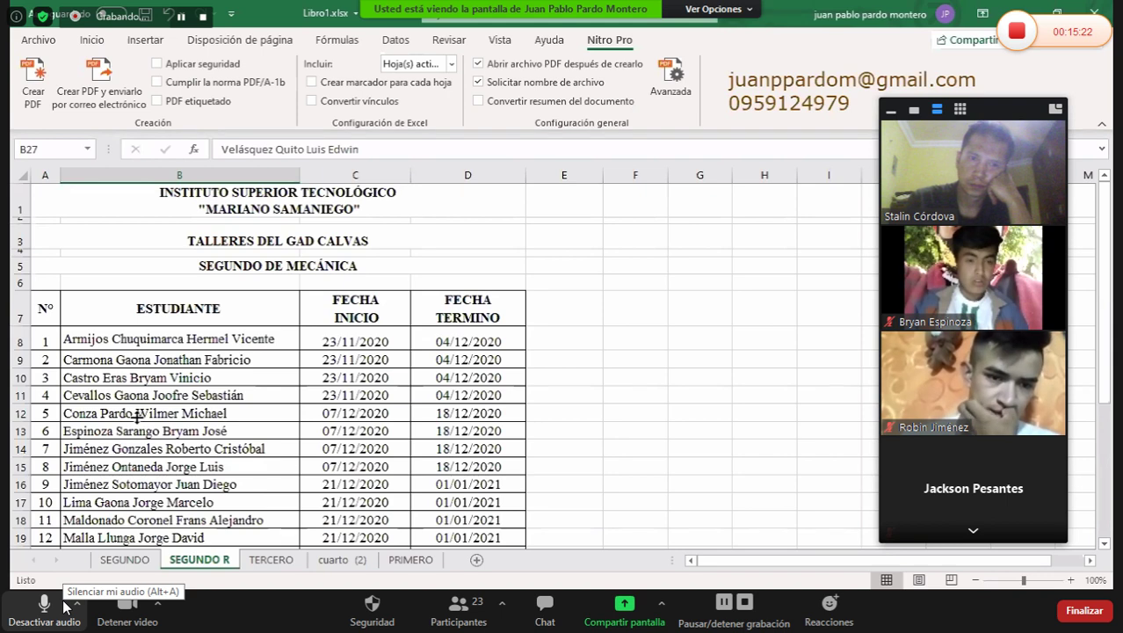
- Fill the name cell B26 of student 19 on the SEGUNDO R sheet with yellow
{"action": "scroll", "coordinate": [133, 435], "scroll_direction": "down", "scroll_amount": 4}
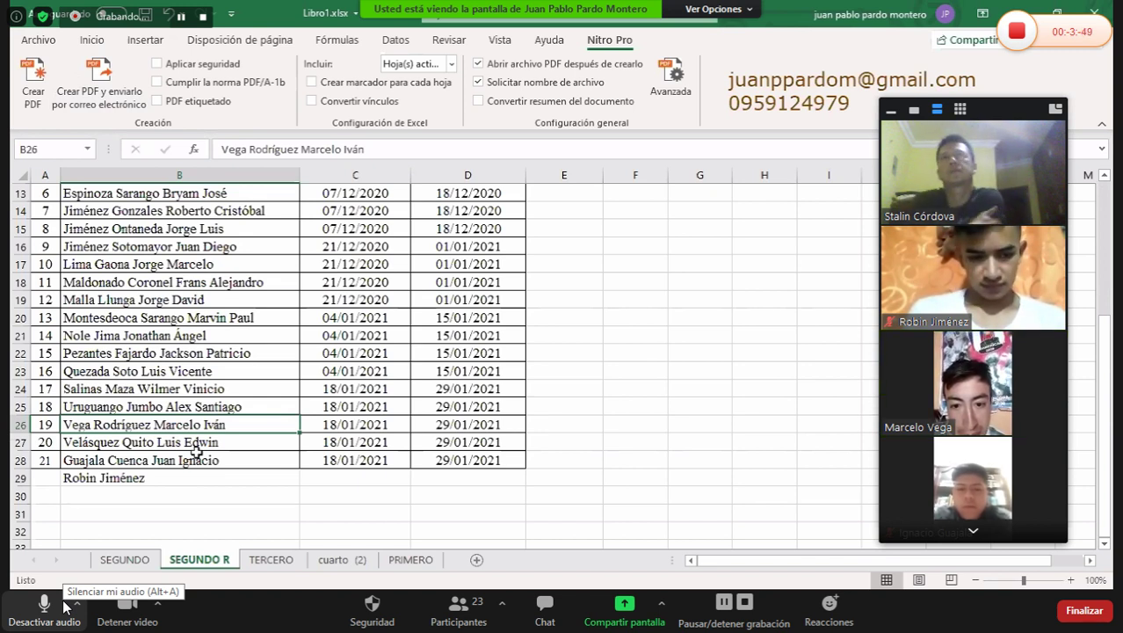
{"action": "left_click", "coordinate": [91, 39]}
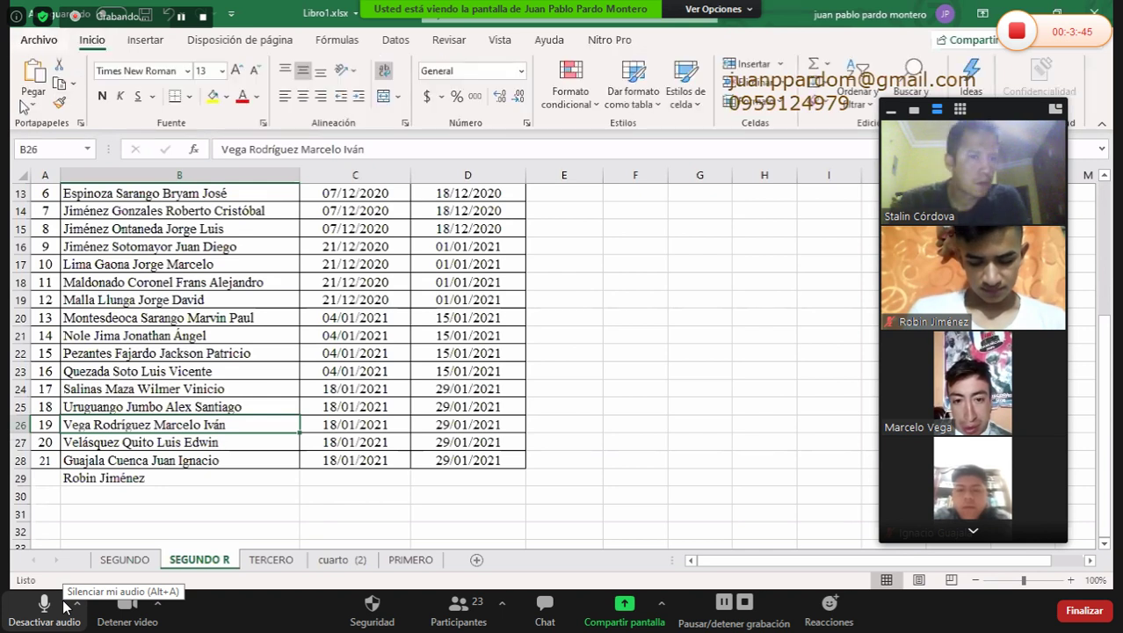
{"action": "left_click", "coordinate": [213, 97]}
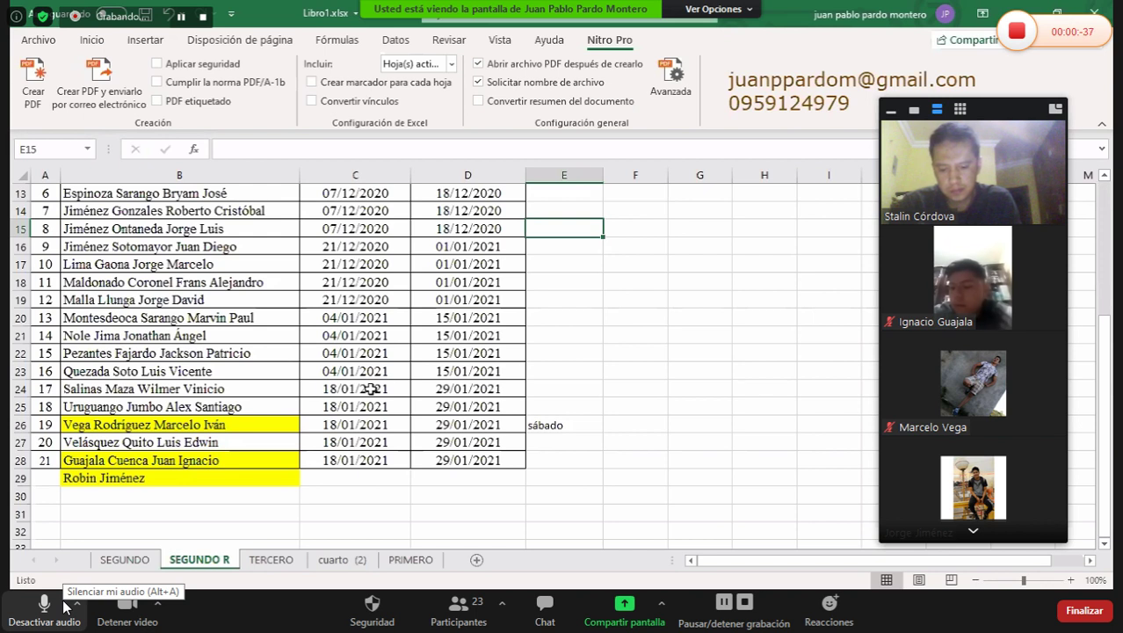
- Enter "Viernes" in cell E15 beside the dates of student 8
{"action": "type", "text": "Vier"}
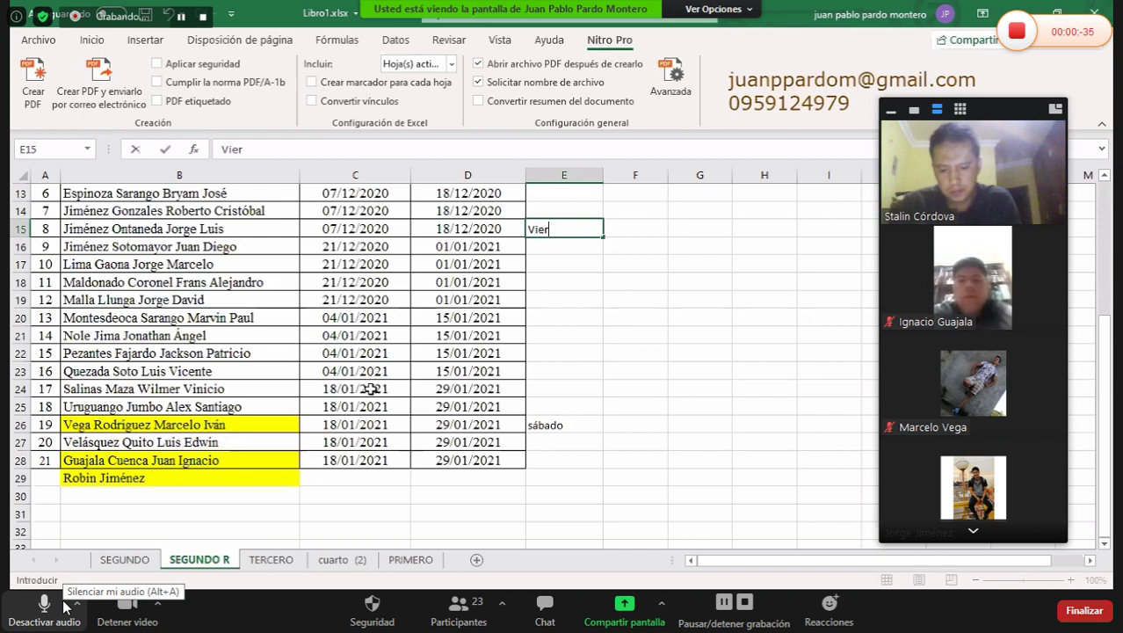
{"action": "type", "text": "nes"}
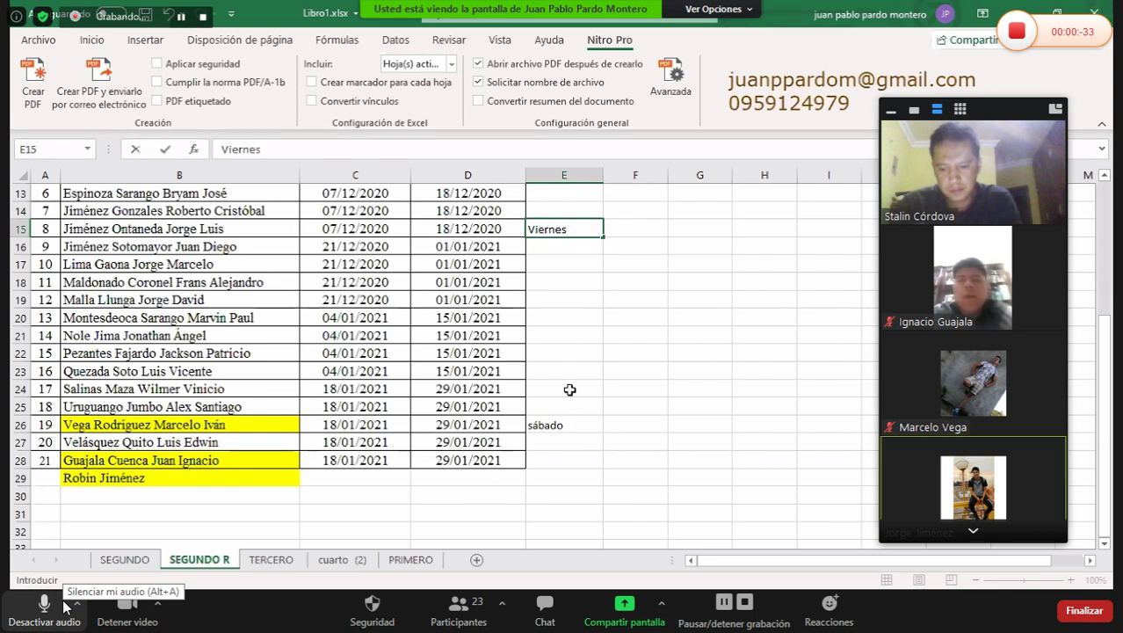
{"action": "key", "text": "Down"}
- Enter "Gonzanamá" in cell E19 beside the dates of student 12
{"action": "key", "text": "Down"}
{"action": "key", "text": "Down"}
{"action": "key", "text": "Down"}
{"action": "key", "text": "Down"}
{"action": "key", "text": "Down"}
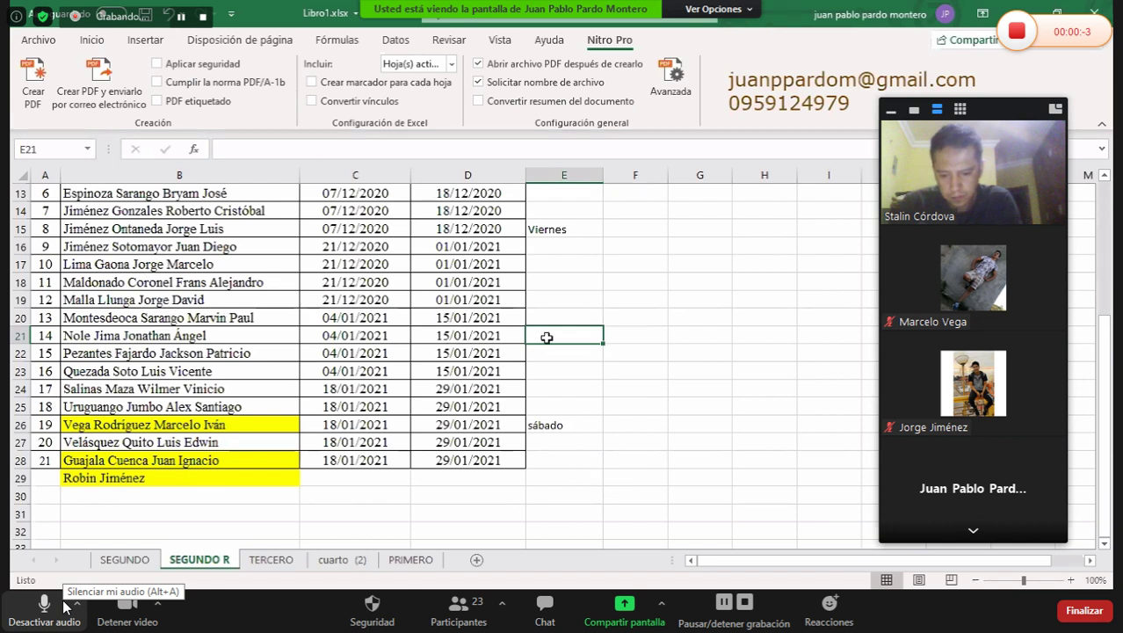
{"action": "key", "text": "Up"}
{"action": "key", "text": "Up"}
{"action": "key", "text": "Left"}
{"action": "key", "text": "Left"}
{"action": "key", "text": "Left"}
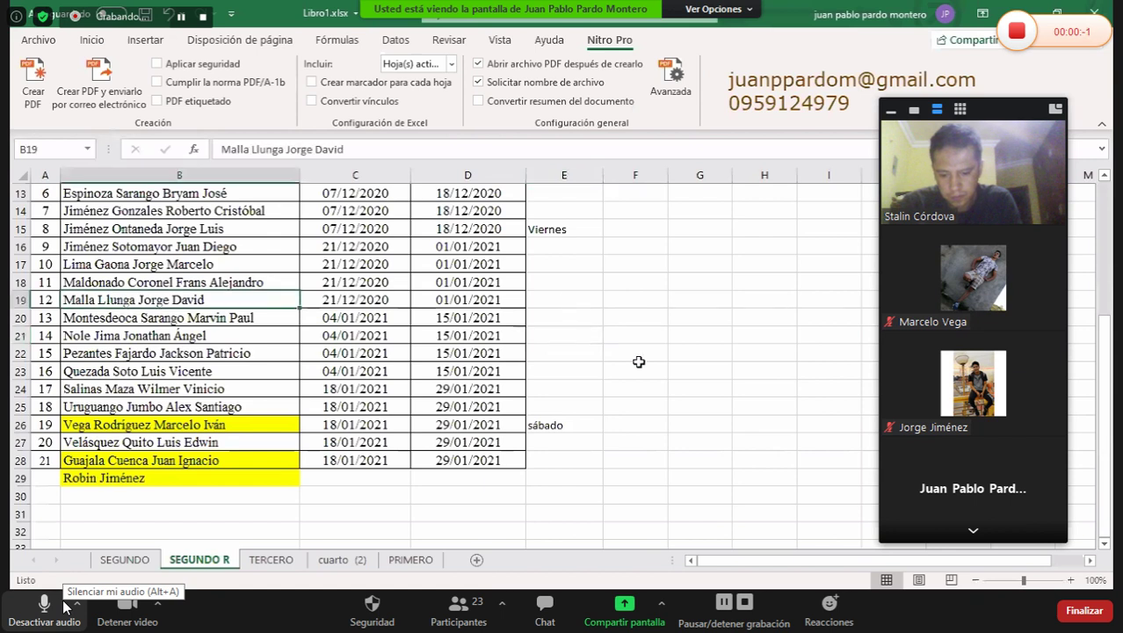
{"action": "key", "text": "Right"}
{"action": "key", "text": "Right"}
{"action": "key", "text": "Right"}
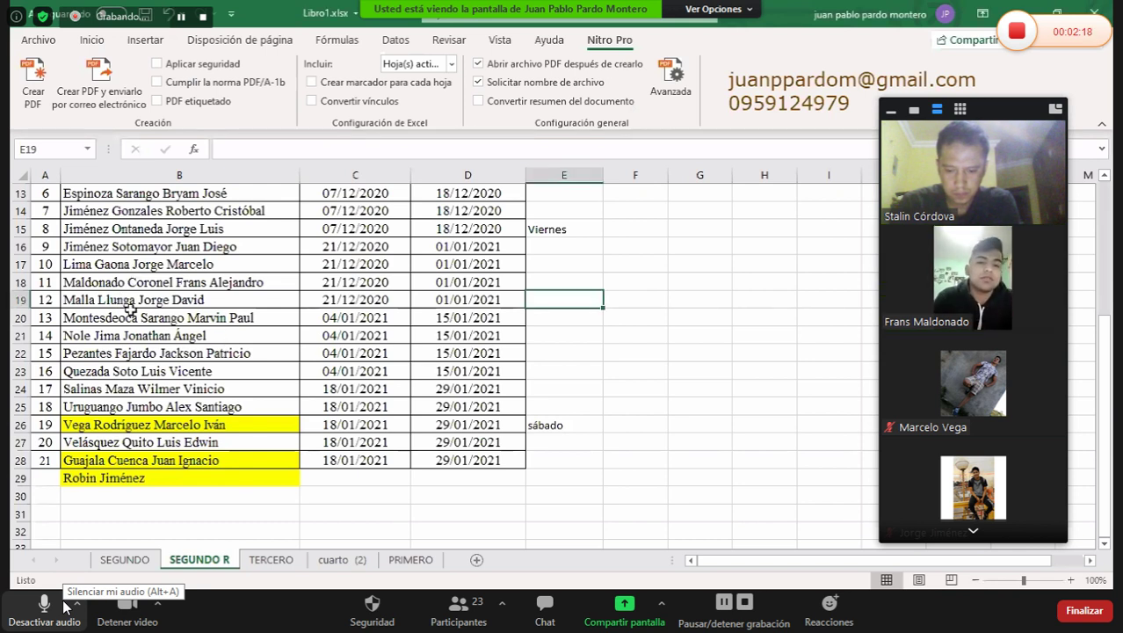
{"action": "type", "text": "Gonza"}
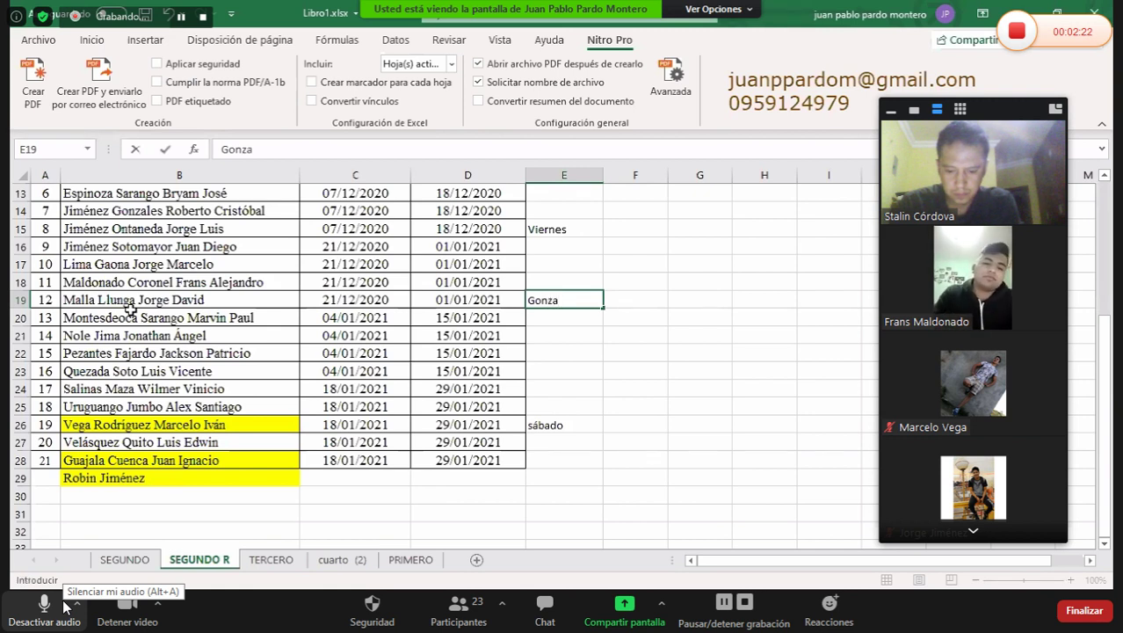
{"action": "type", "text": "nam"}
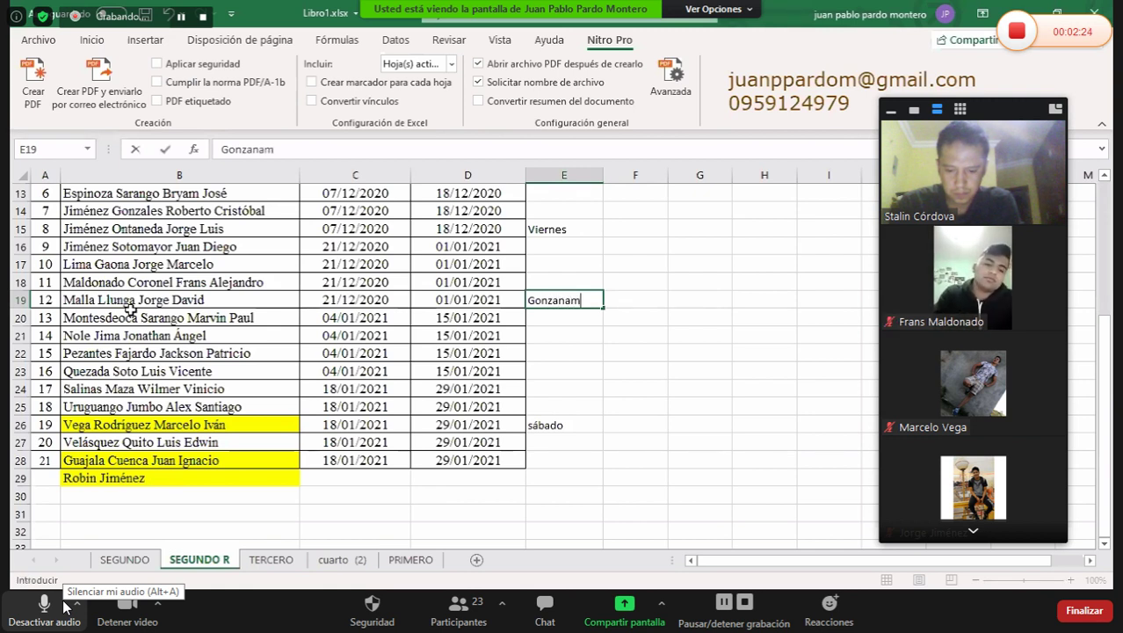
{"action": "type", "text": "á"}
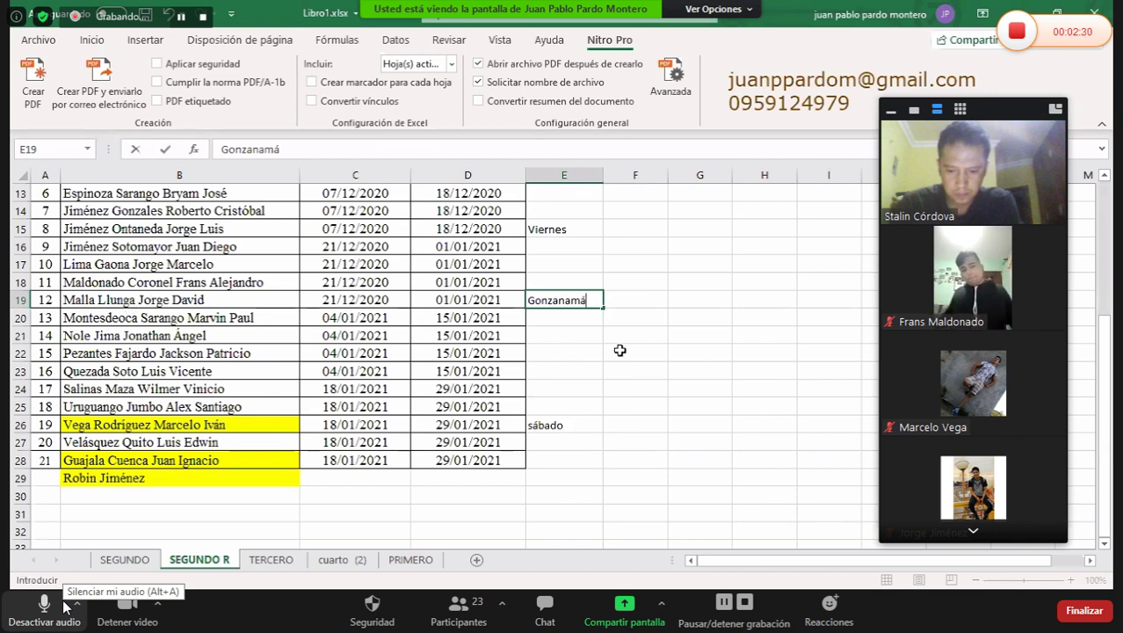
{"action": "key", "text": "Return"}
{"action": "key", "text": "Return"}
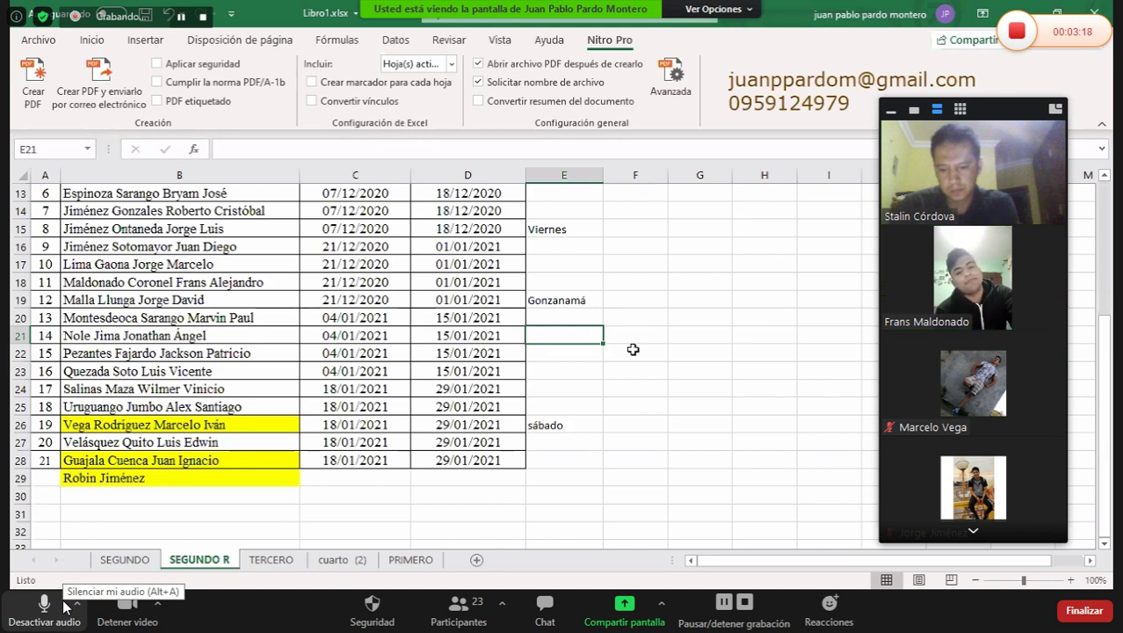
- Enter "Loja" in cell E18 beside the dates of student 11
{"action": "left_click", "coordinate": [224, 280]}
{"action": "left_click", "coordinate": [569, 283]}
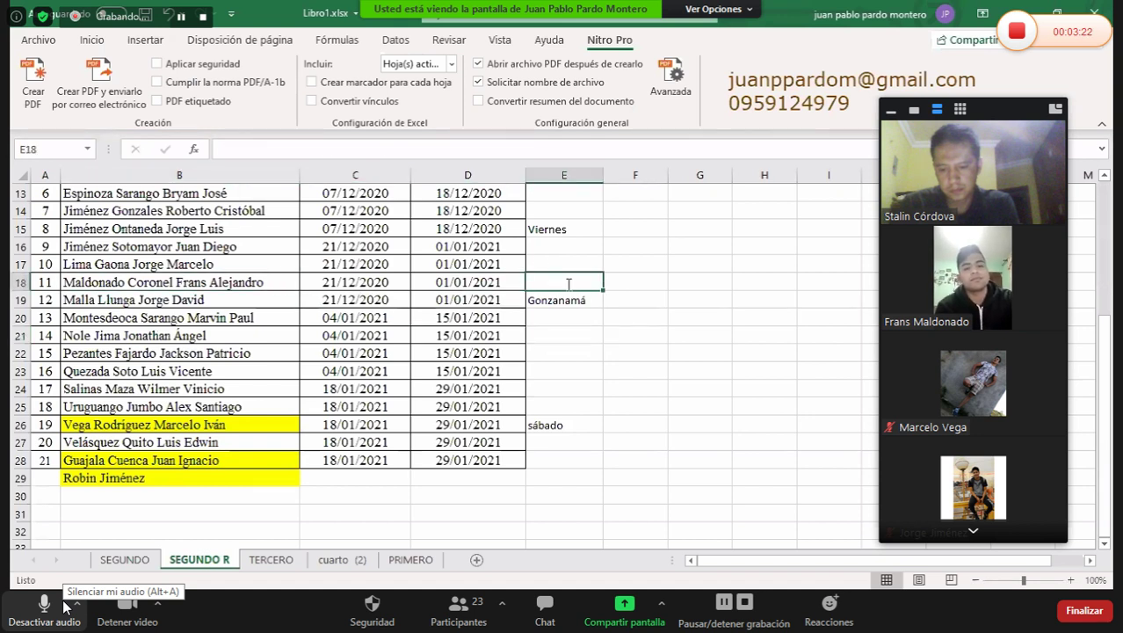
{"action": "type", "text": "Loja"}
{"action": "left_click", "coordinate": [610, 373]}
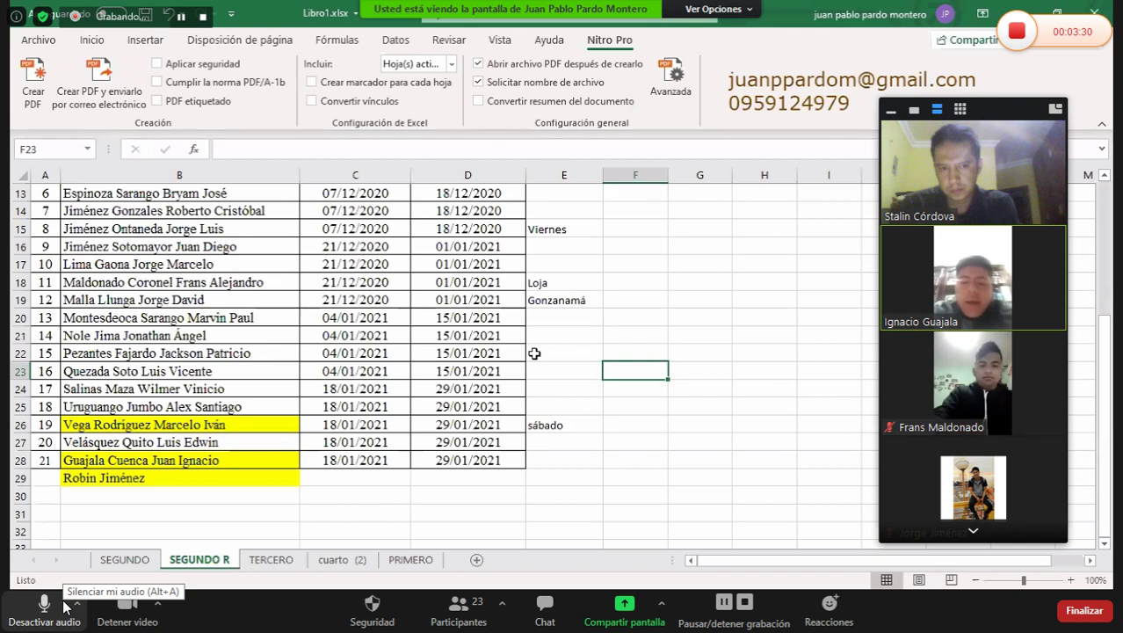
- Enter "sábado" in cell E28 beside the dates of student 21
{"action": "left_click", "coordinate": [174, 460]}
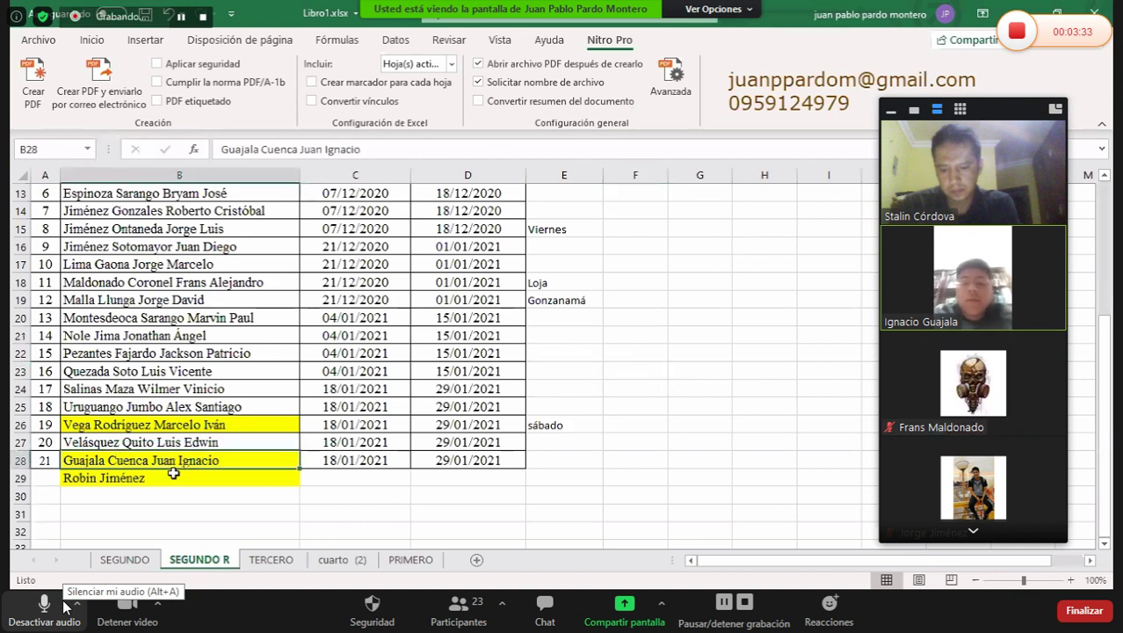
{"action": "left_click", "coordinate": [571, 463]}
{"action": "type", "text": "sábado"}
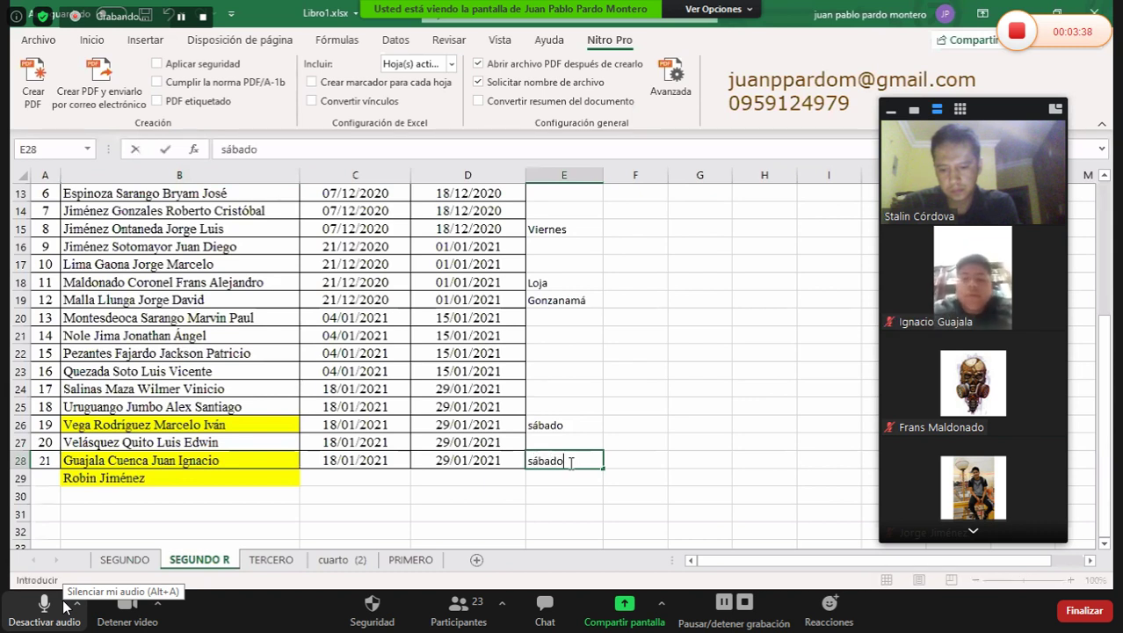
{"action": "left_click", "coordinate": [538, 514]}
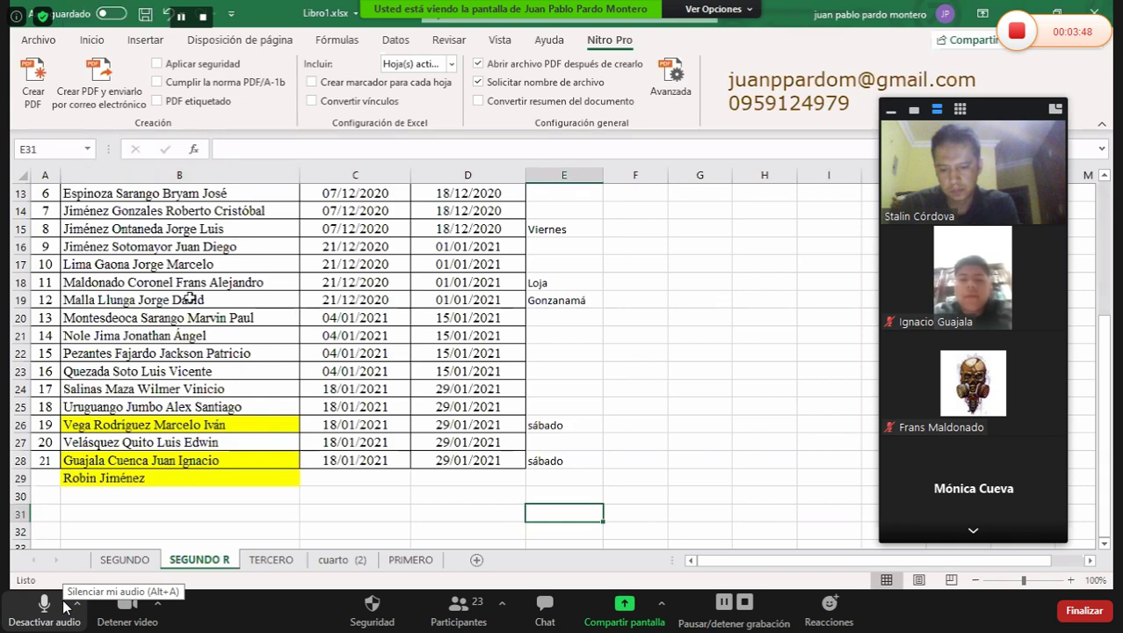
{"action": "scroll", "coordinate": [154, 320], "scroll_direction": "up", "scroll_amount": 2}
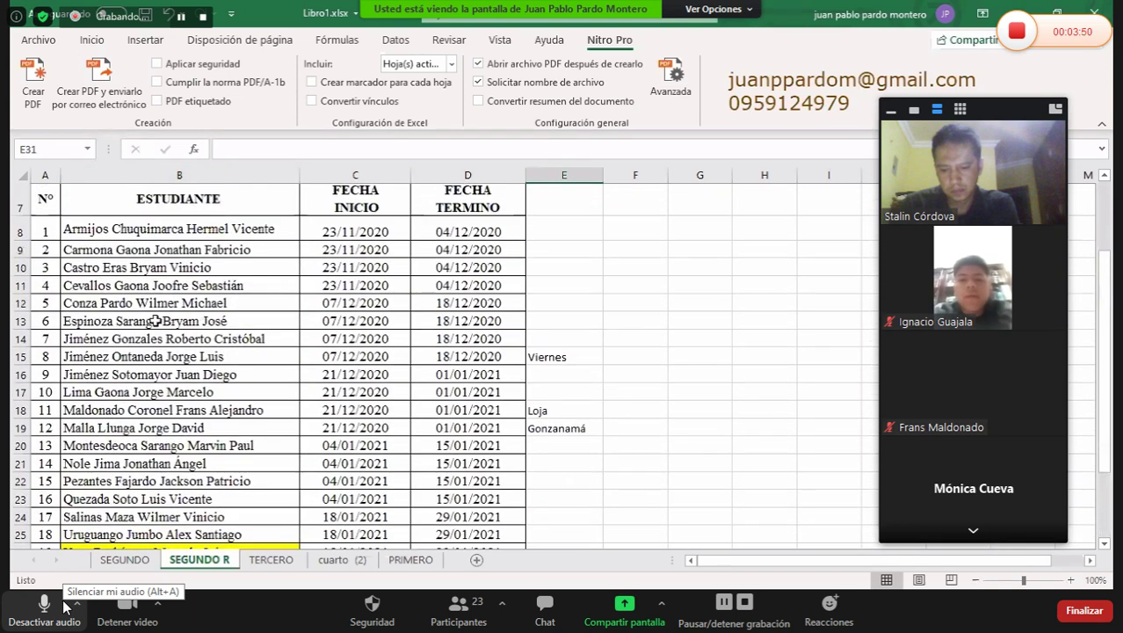
- Enter 160 in cell F19 beside the place noted for student 12
{"action": "scroll", "coordinate": [154, 318], "scroll_direction": "up", "scroll_amount": 1}
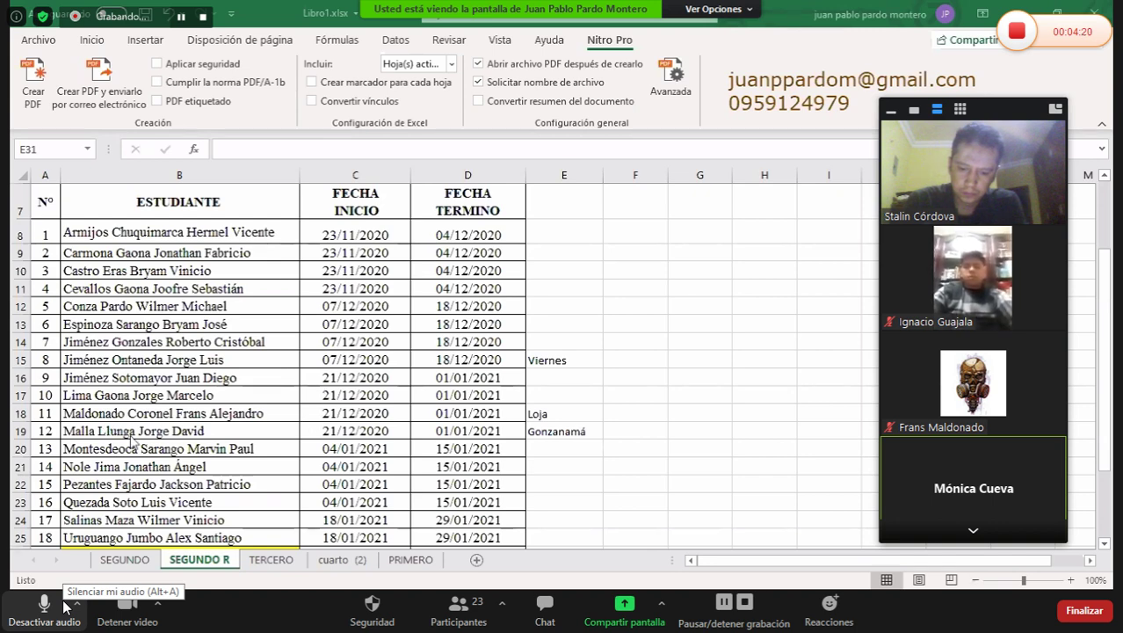
{"action": "scroll", "coordinate": [131, 441], "scroll_direction": "down", "scroll_amount": 1}
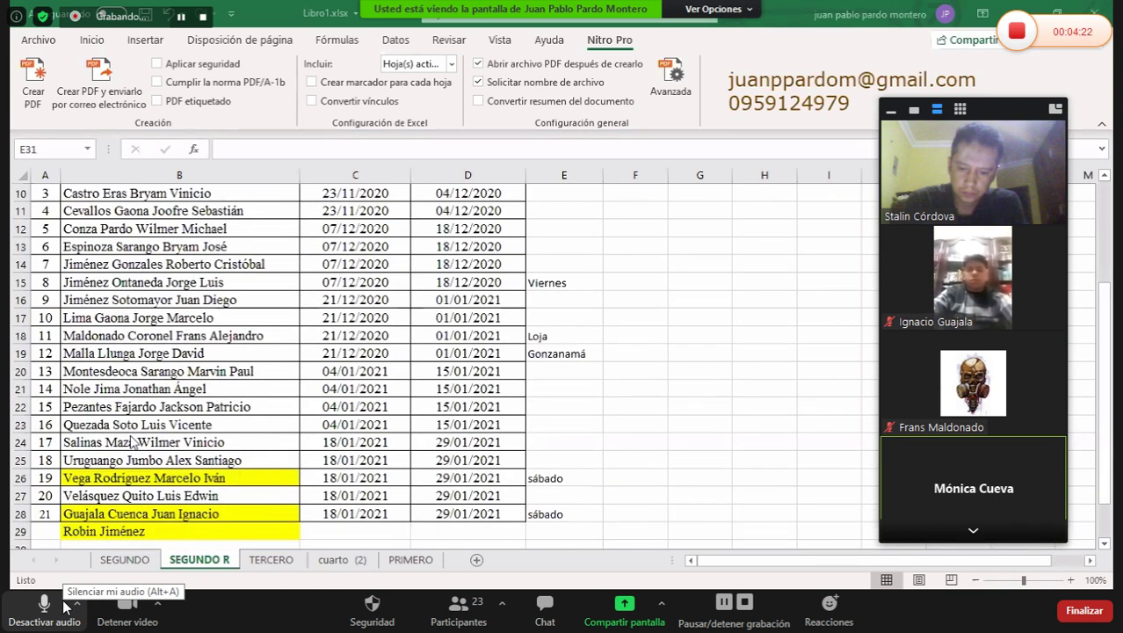
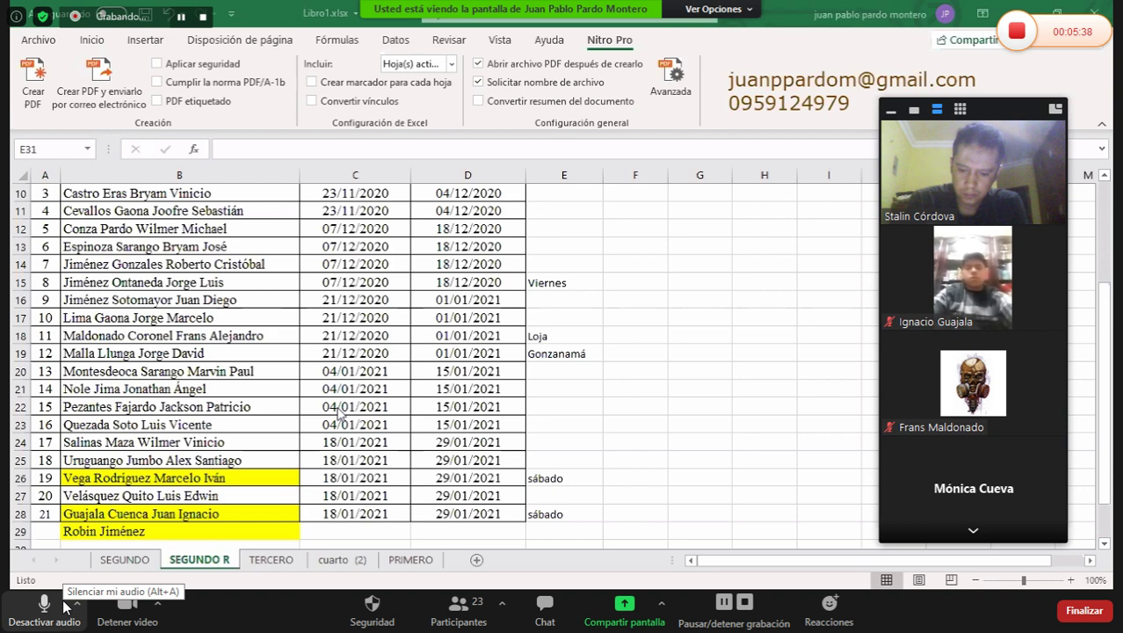
{"action": "left_click", "coordinate": [635, 353]}
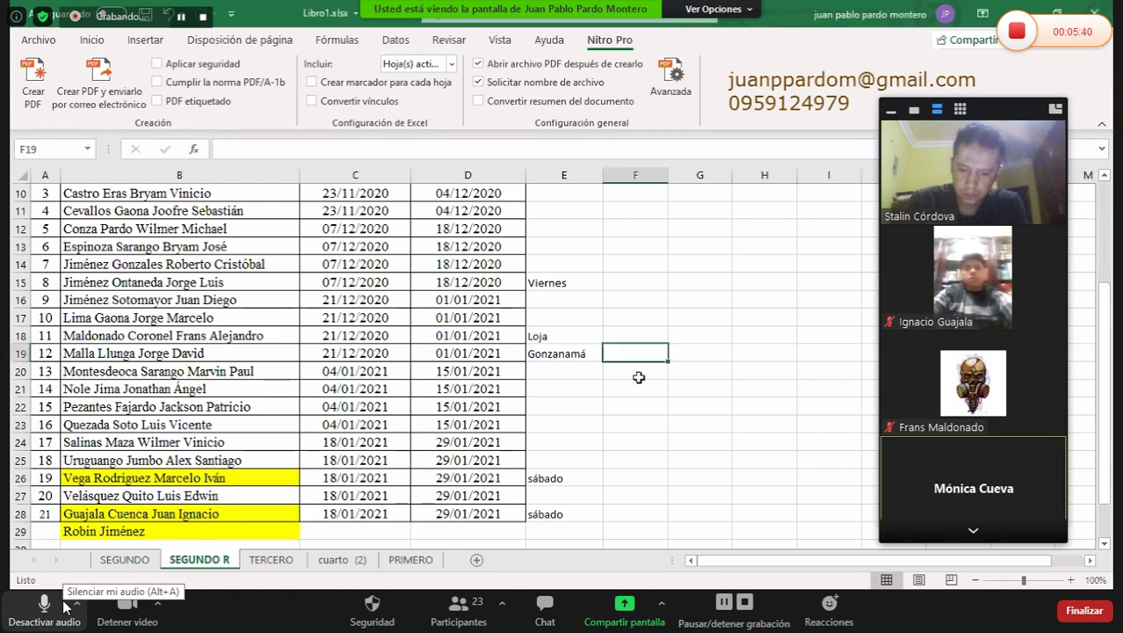
{"action": "type", "text": "160"}
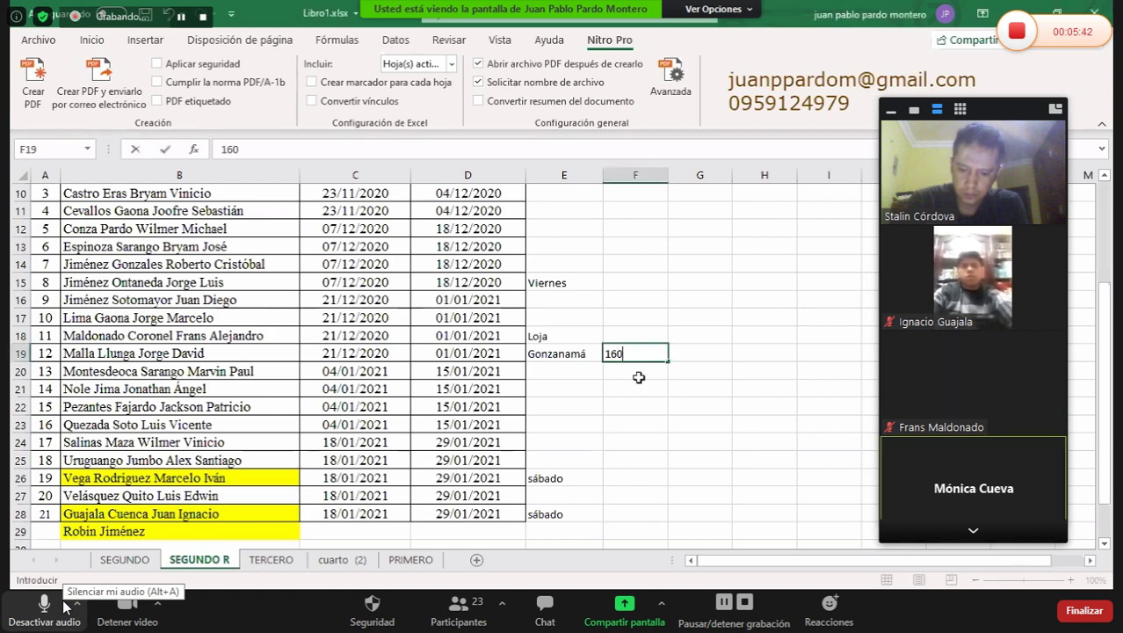
{"action": "left_click", "coordinate": [629, 404]}
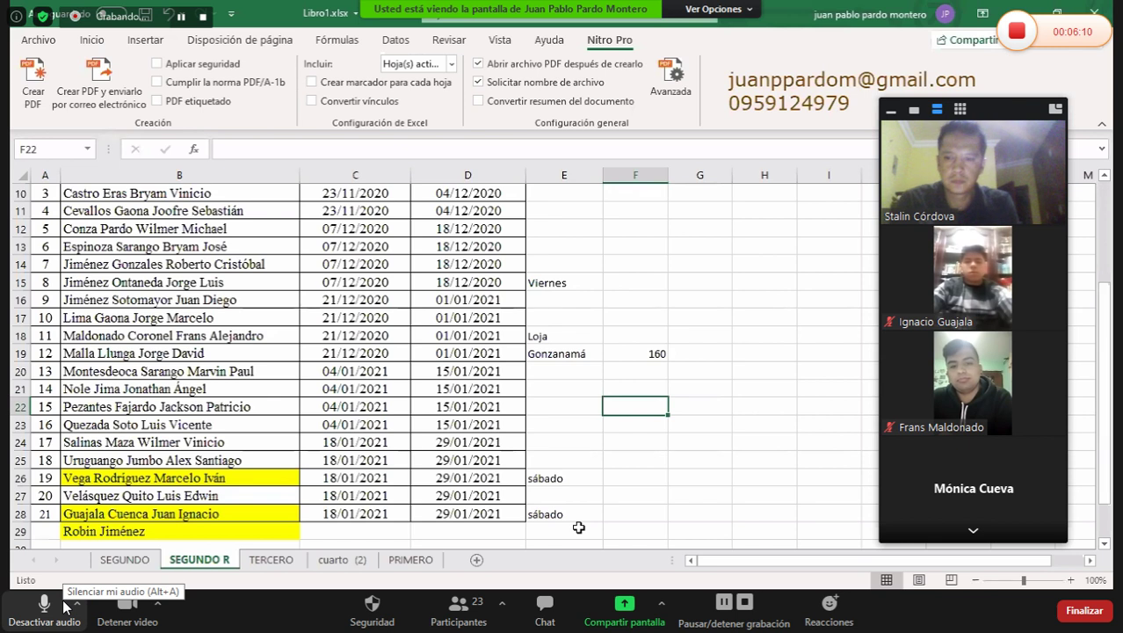
- Mute the meeting microphone briefly and turn it back on
{"action": "left_click", "coordinate": [64, 605]}
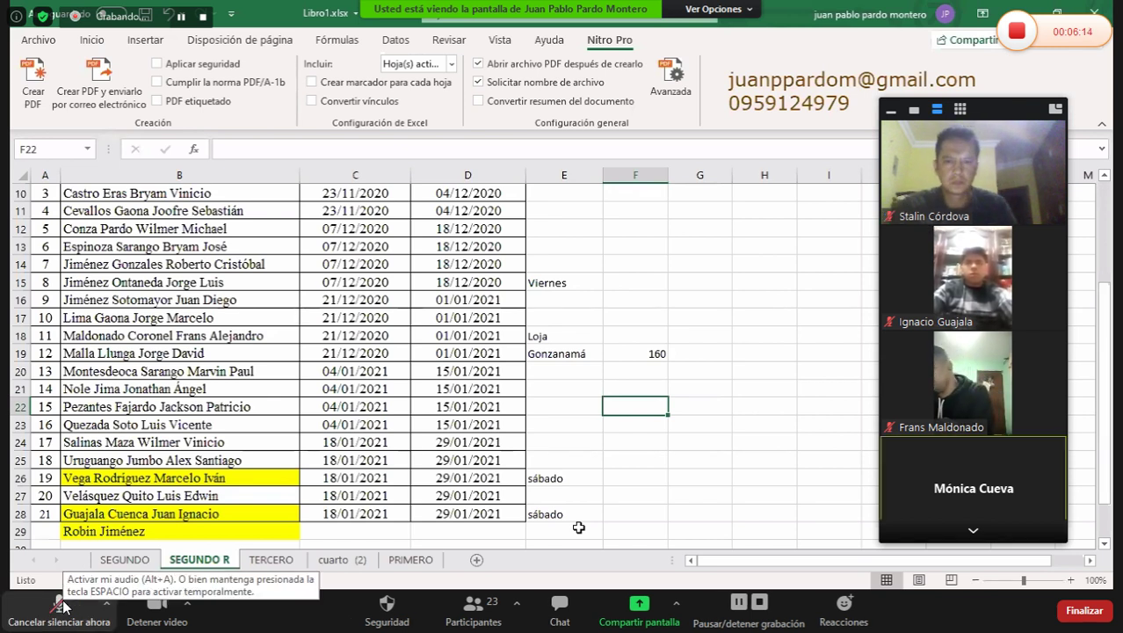
{"action": "left_click", "coordinate": [64, 606]}
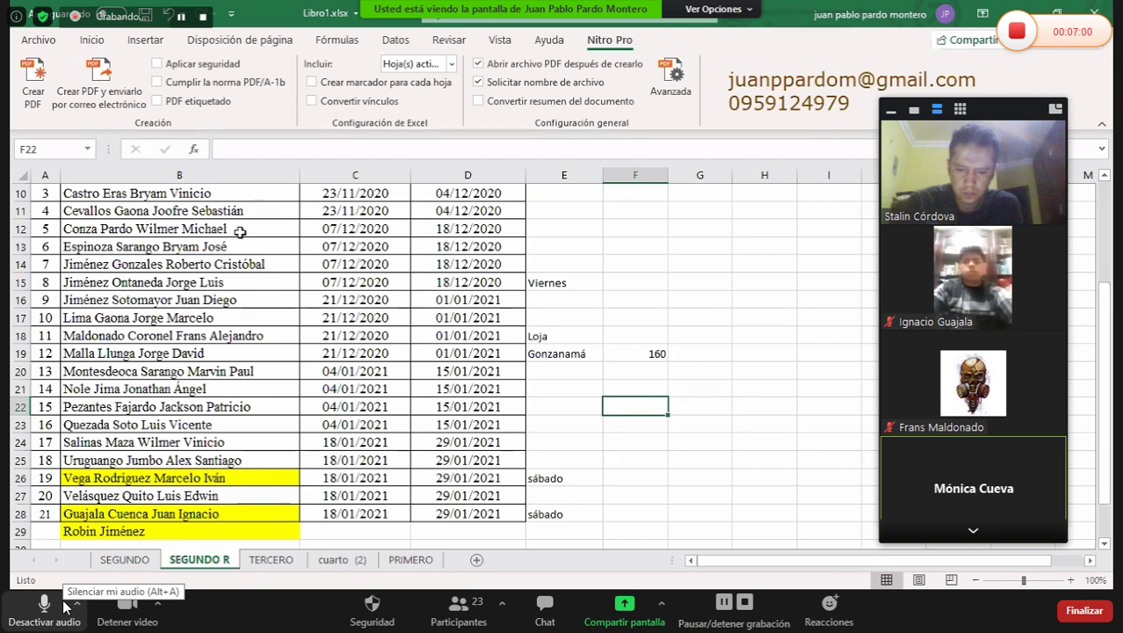
- Highlight the name of student 4 in cell B11 with a yellow fill
{"action": "scroll", "coordinate": [278, 369], "scroll_direction": "up", "scroll_amount": 1}
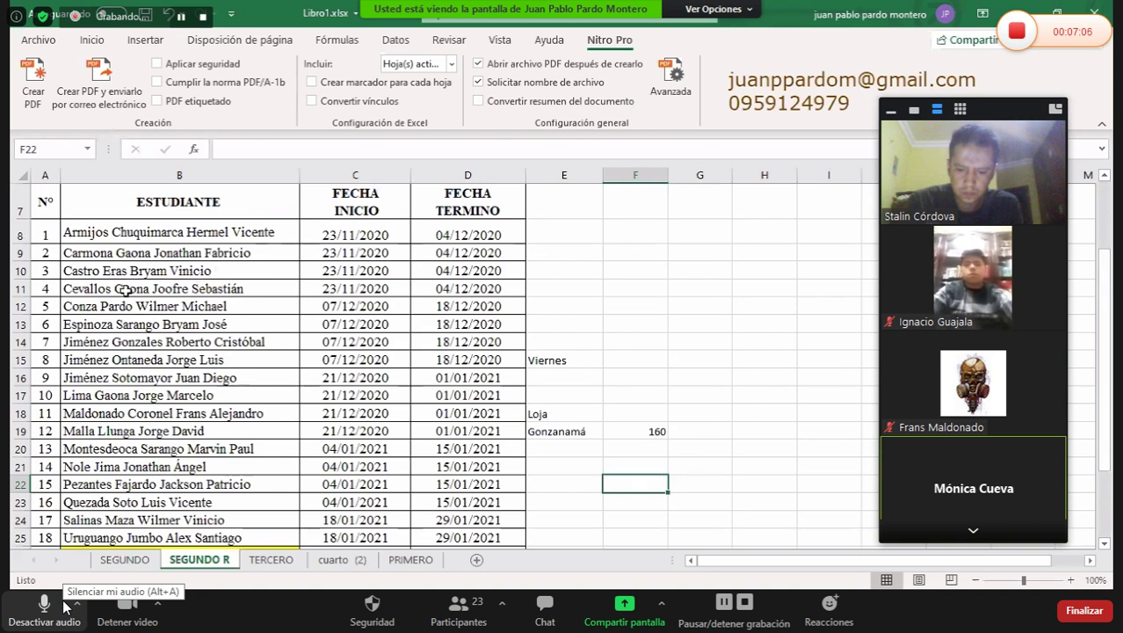
{"action": "left_click", "coordinate": [105, 288]}
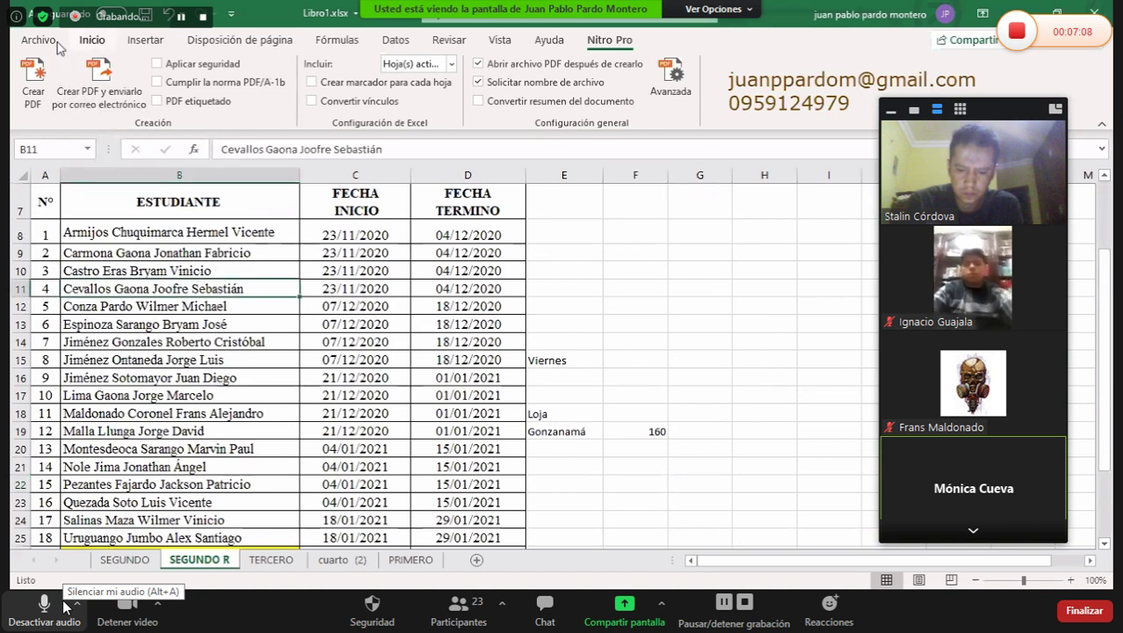
{"action": "left_click", "coordinate": [91, 40]}
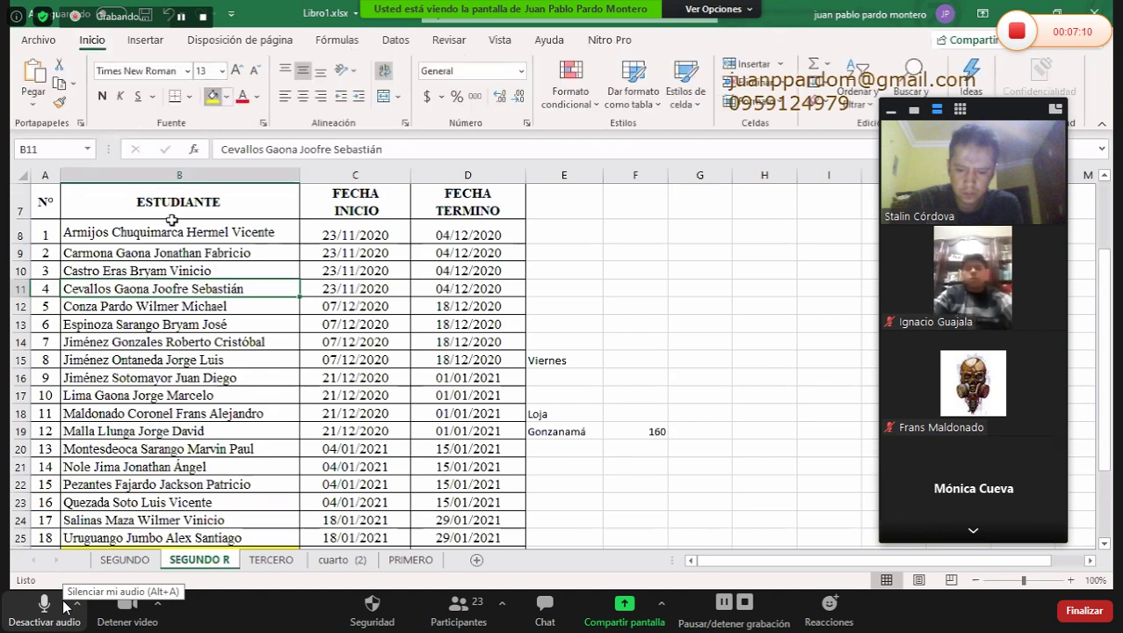
{"action": "left_click", "coordinate": [212, 96]}
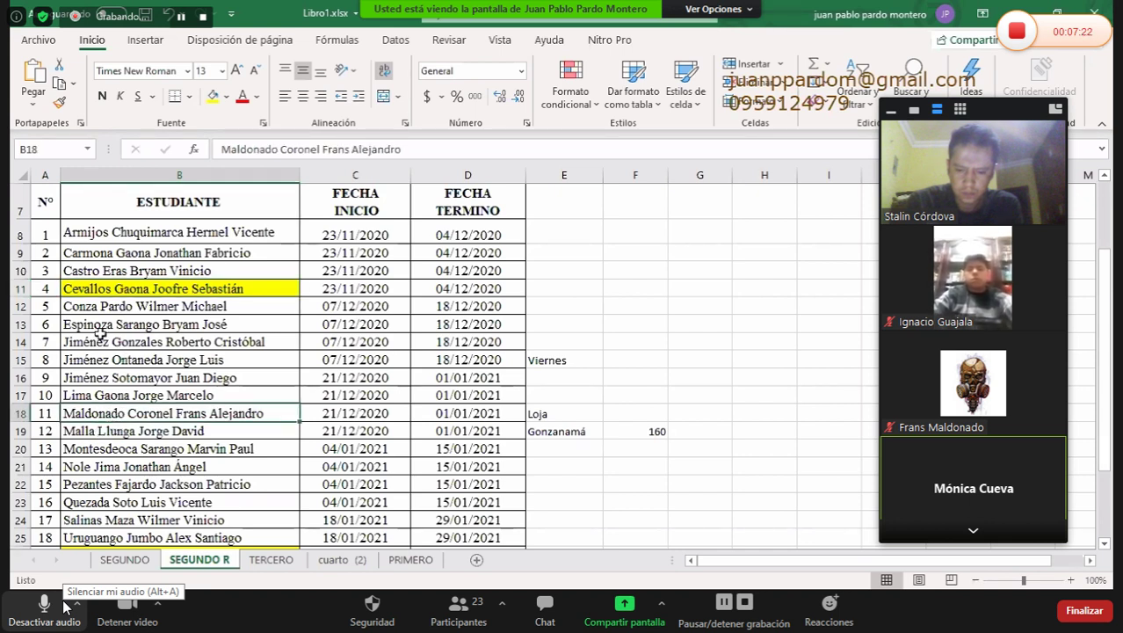
- Correct the spelling of student 12's second surname in cell B19 so that it starts with "Y"
{"action": "key", "text": "Down"}
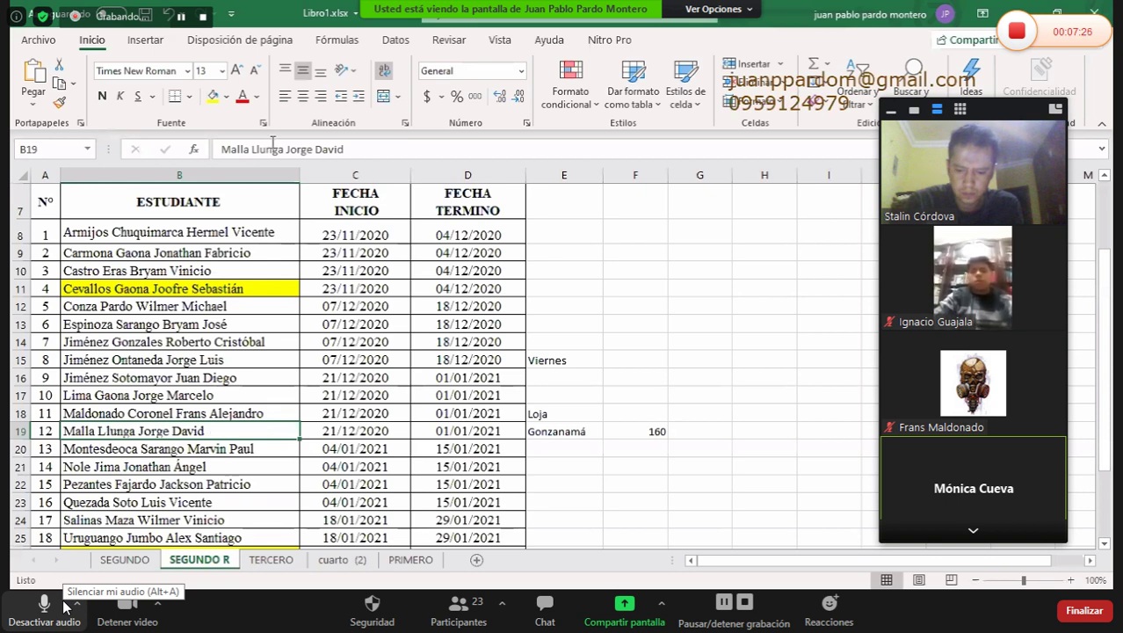
{"action": "left_click", "coordinate": [266, 156]}
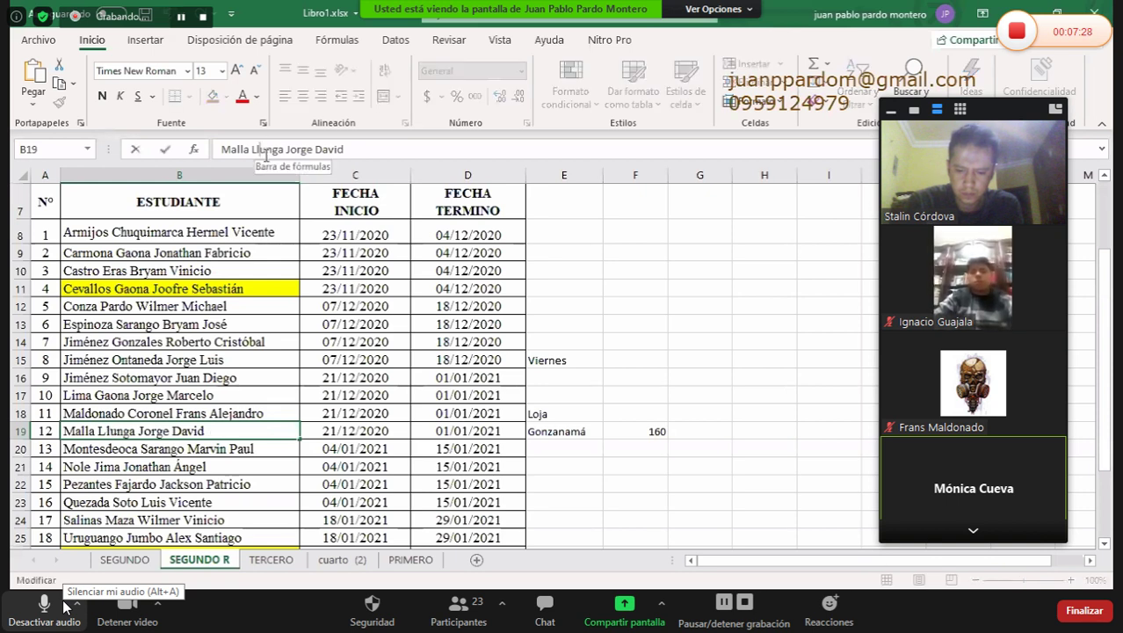
{"action": "key", "text": "BackSpace"}
{"action": "key", "text": "BackSpace"}
{"action": "type", "text": "Y"}
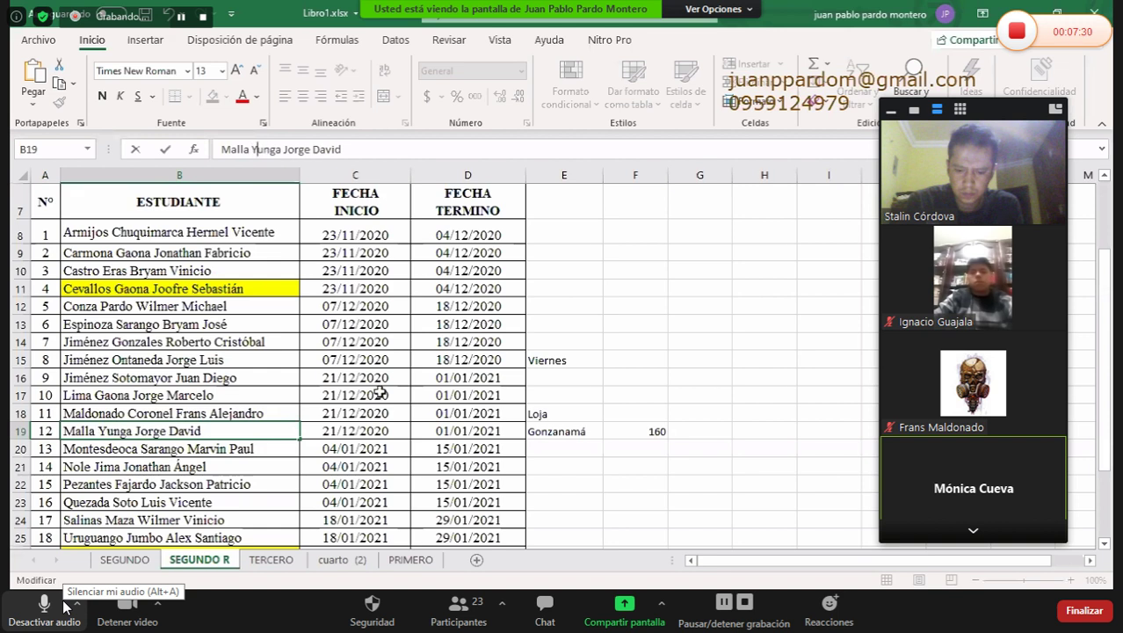
{"action": "key", "text": "ctrl+Return"}
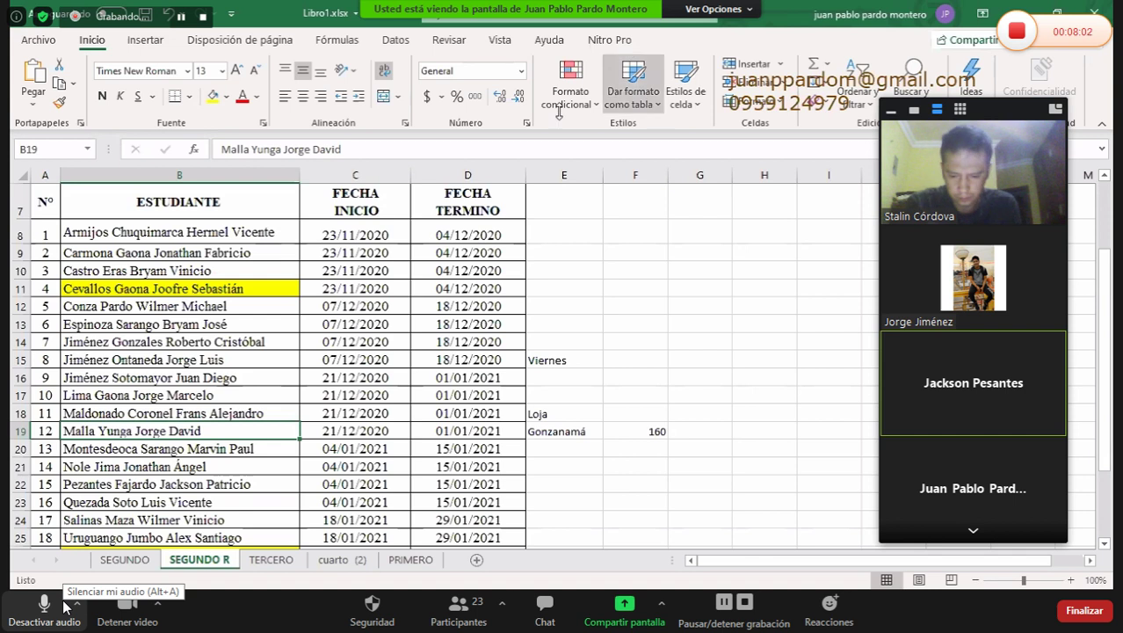
- Select the name of student 15 in cell B22 and mute the meeting microphone
{"action": "left_click", "coordinate": [609, 39]}
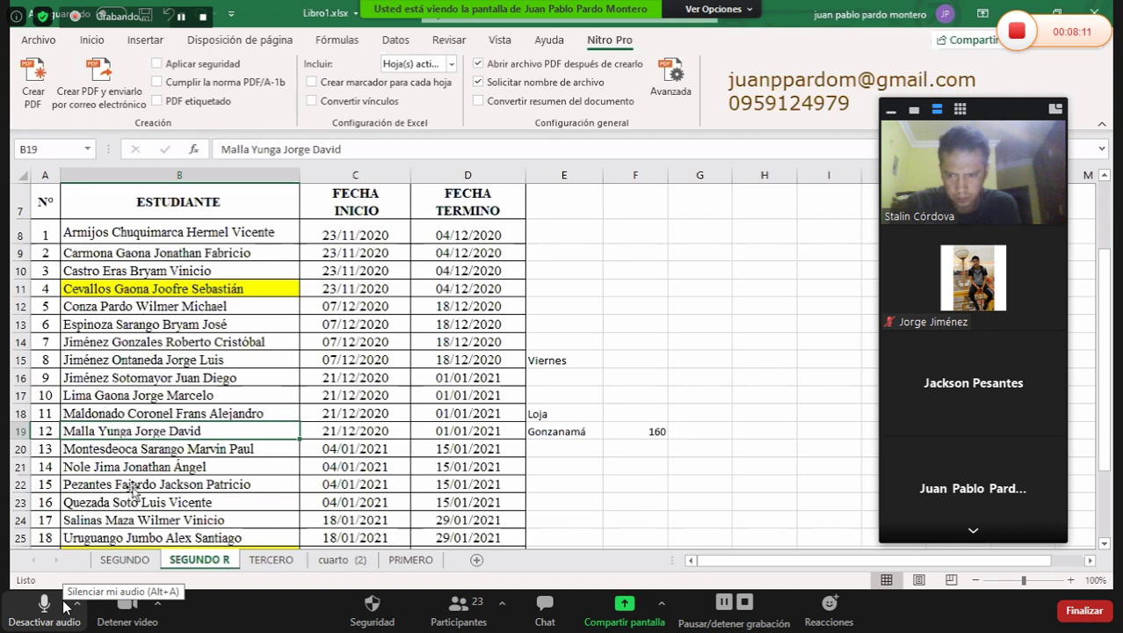
{"action": "left_click", "coordinate": [139, 486]}
{"action": "left_click", "coordinate": [63, 607]}
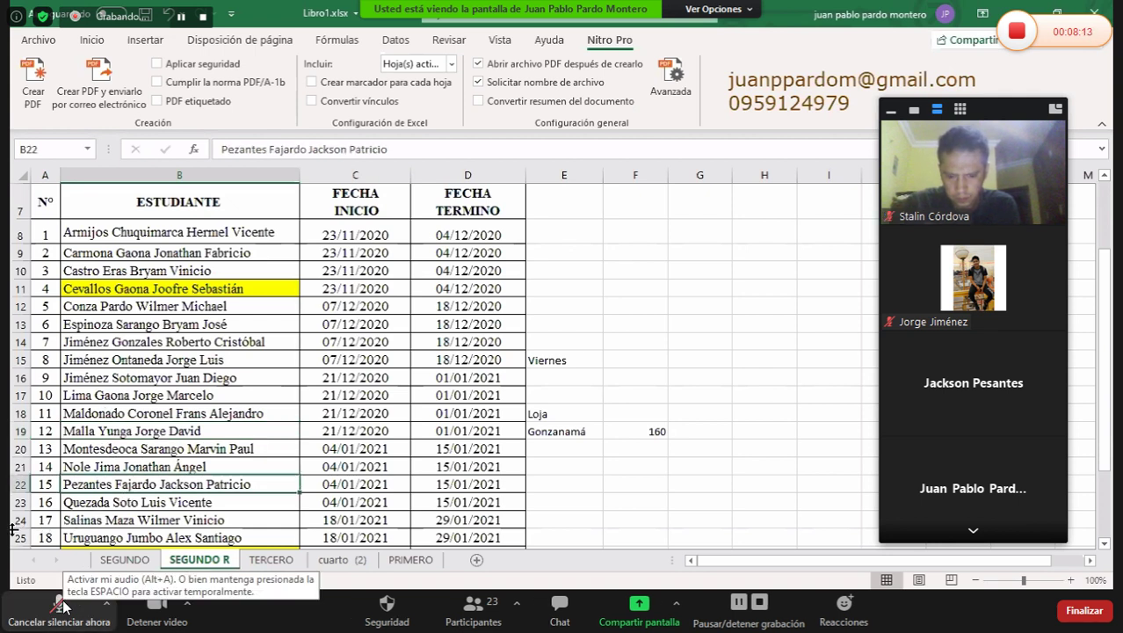
- Enter "conauto" in cell E22 beside the dates of student 15
{"action": "left_click", "coordinate": [560, 488]}
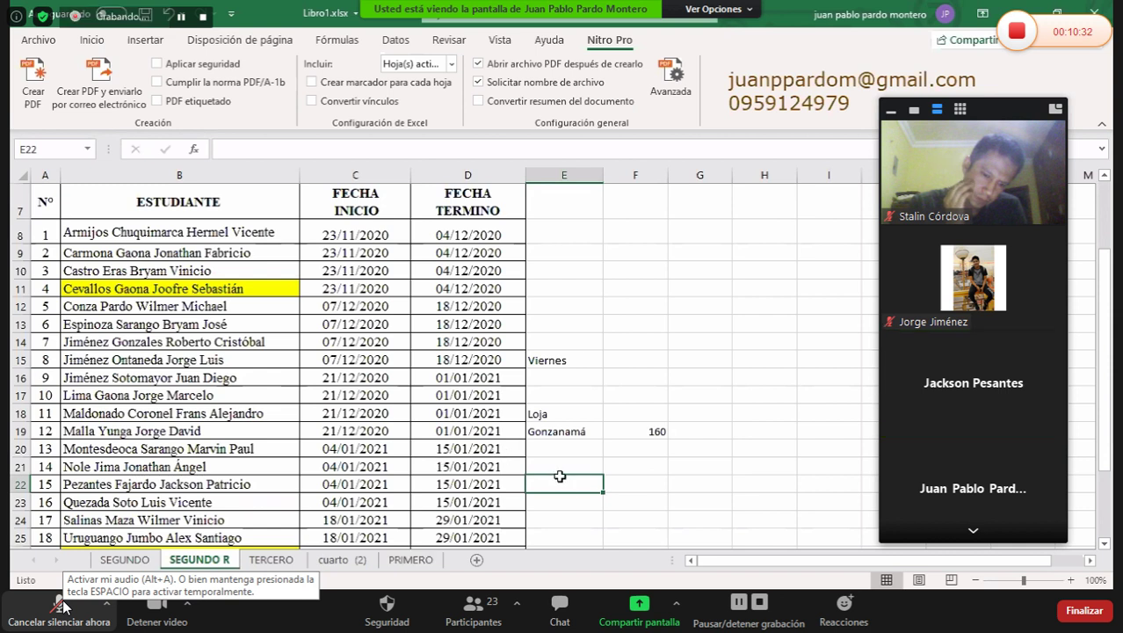
{"action": "type", "text": "con"}
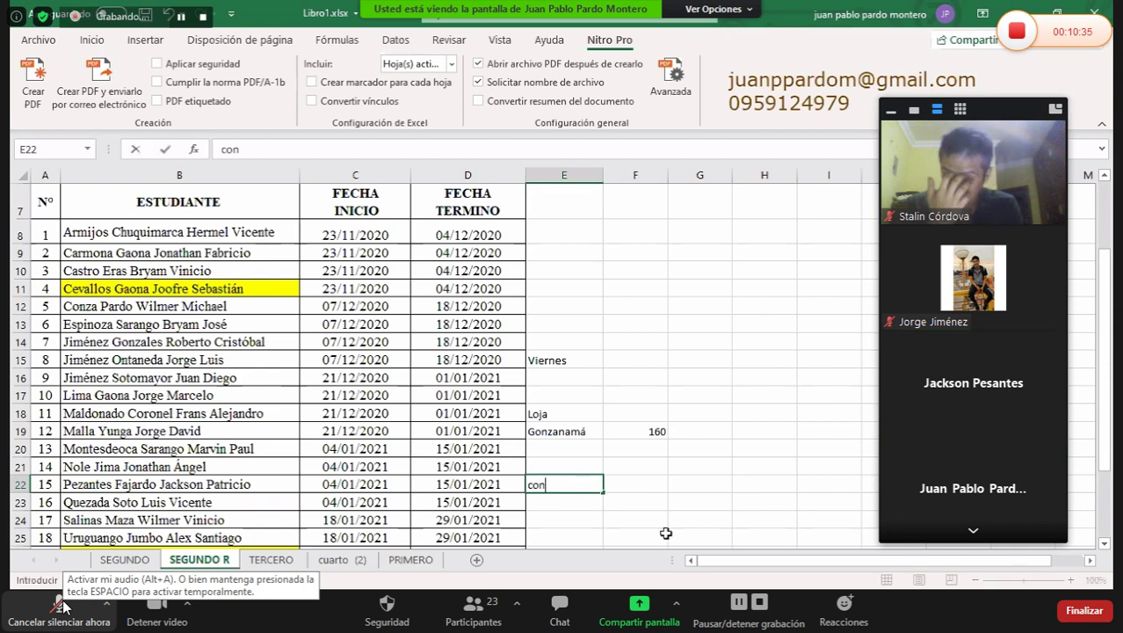
{"action": "type", "text": "auto"}
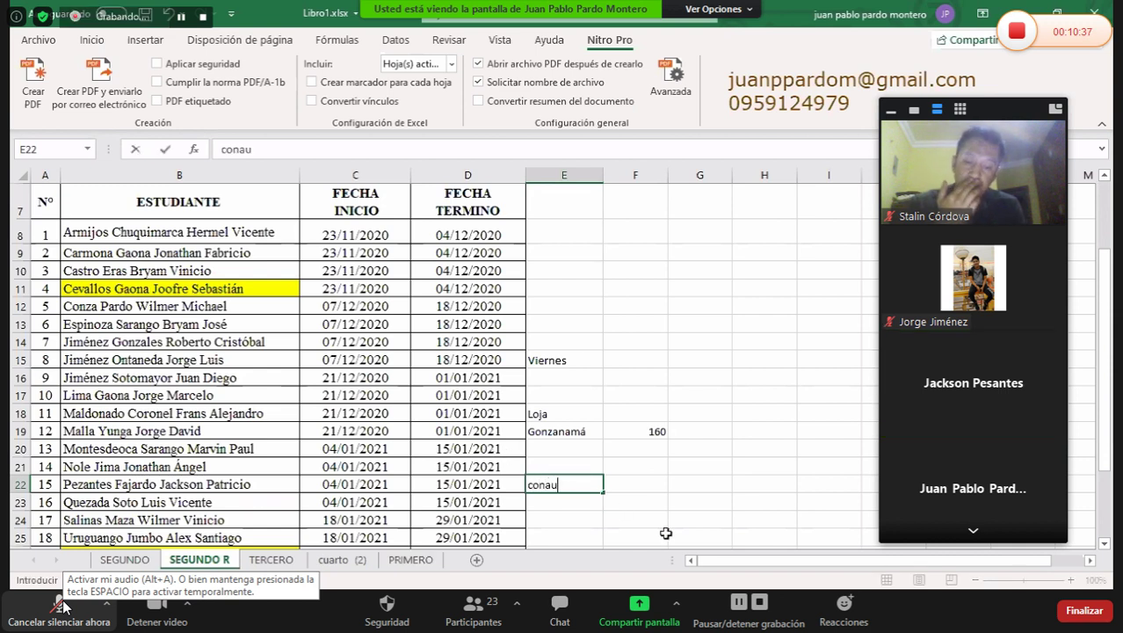
{"action": "key", "text": "Left"}
{"action": "key", "text": "Left"}
{"action": "key", "text": "Left"}
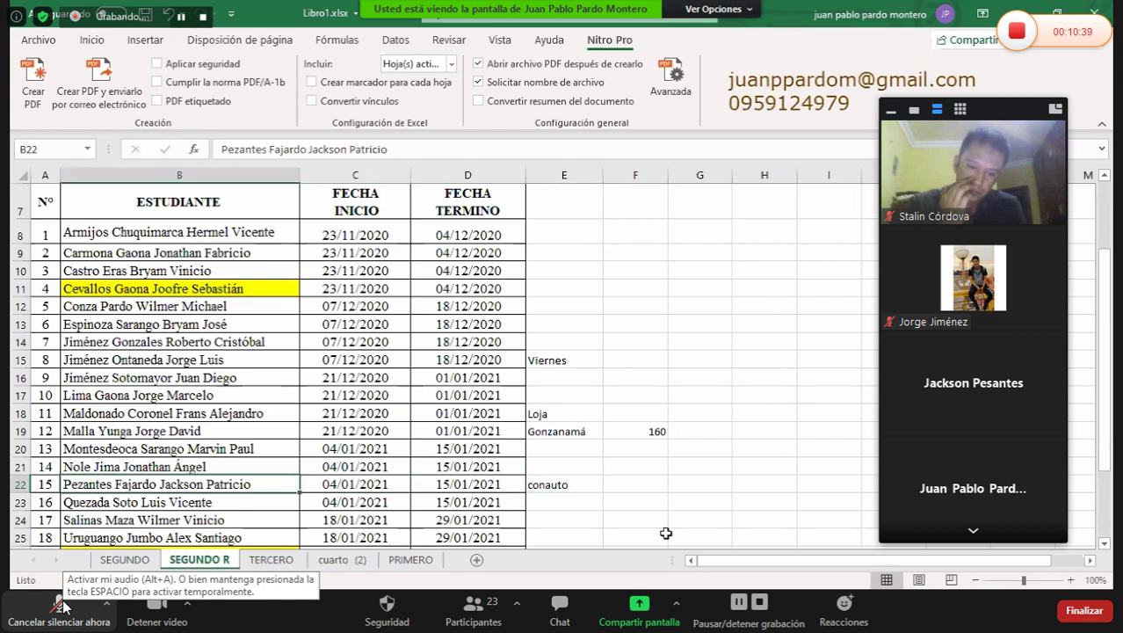
{"action": "key", "text": "Right"}
{"action": "key", "text": "Right"}
{"action": "key", "text": "Right"}
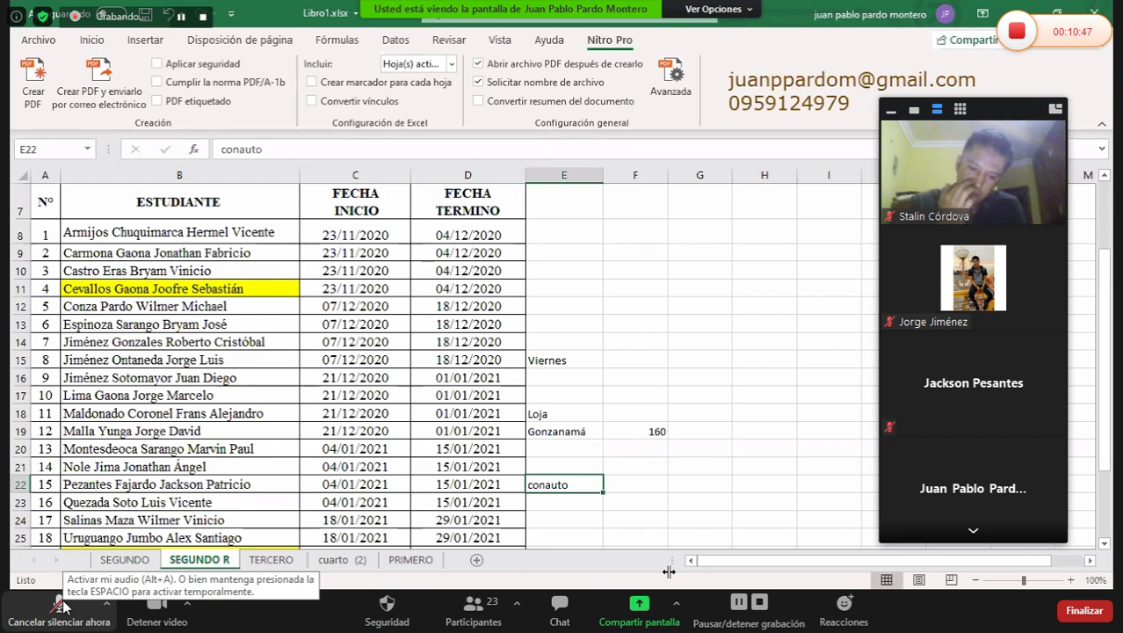
{"action": "key", "text": "Tab"}
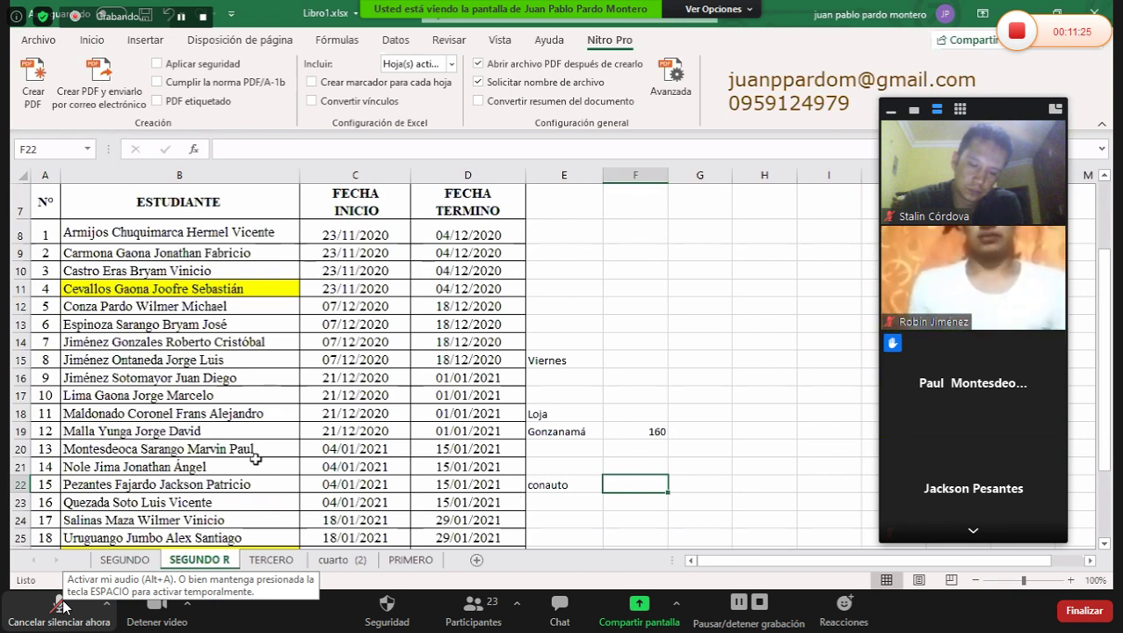
- Enter "servicios macanicos el mono" in cell E20 beside the dates of student 13
{"action": "left_click", "coordinate": [199, 446]}
{"action": "left_click", "coordinate": [564, 450]}
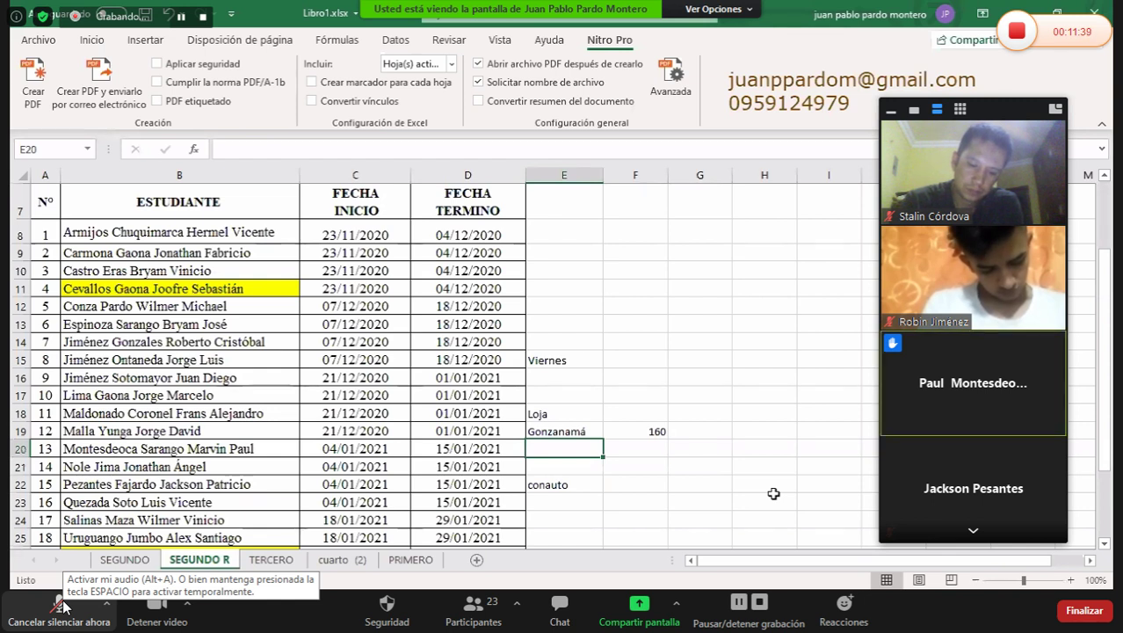
{"action": "type", "text": "servio"}
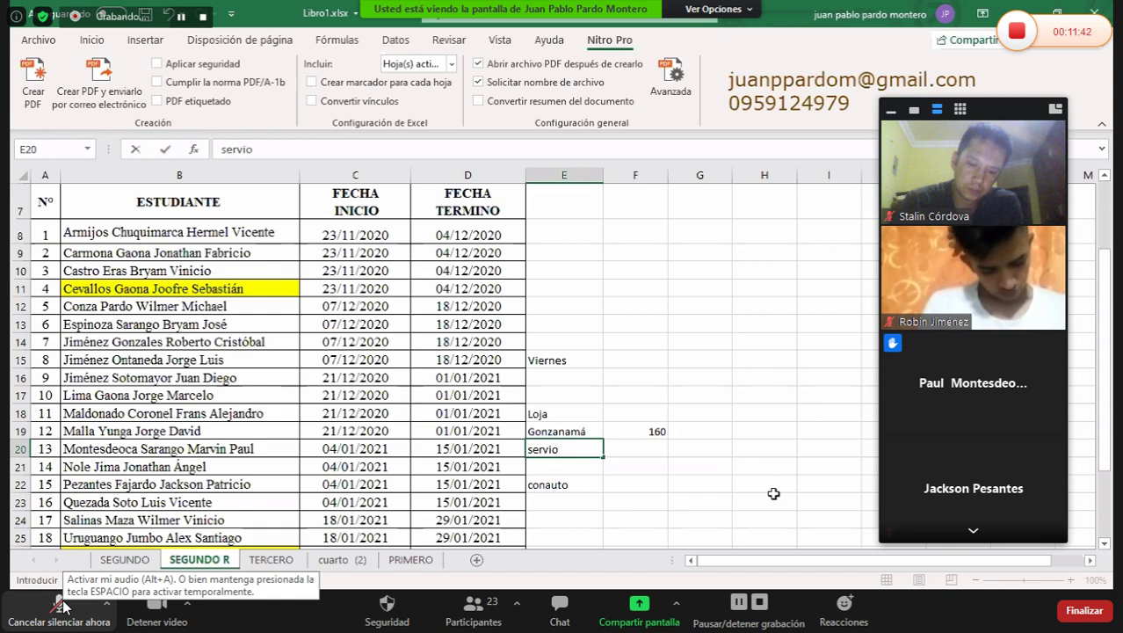
{"action": "key", "text": "BackSpace"}
{"action": "type", "text": "cios macanicos el mono"}
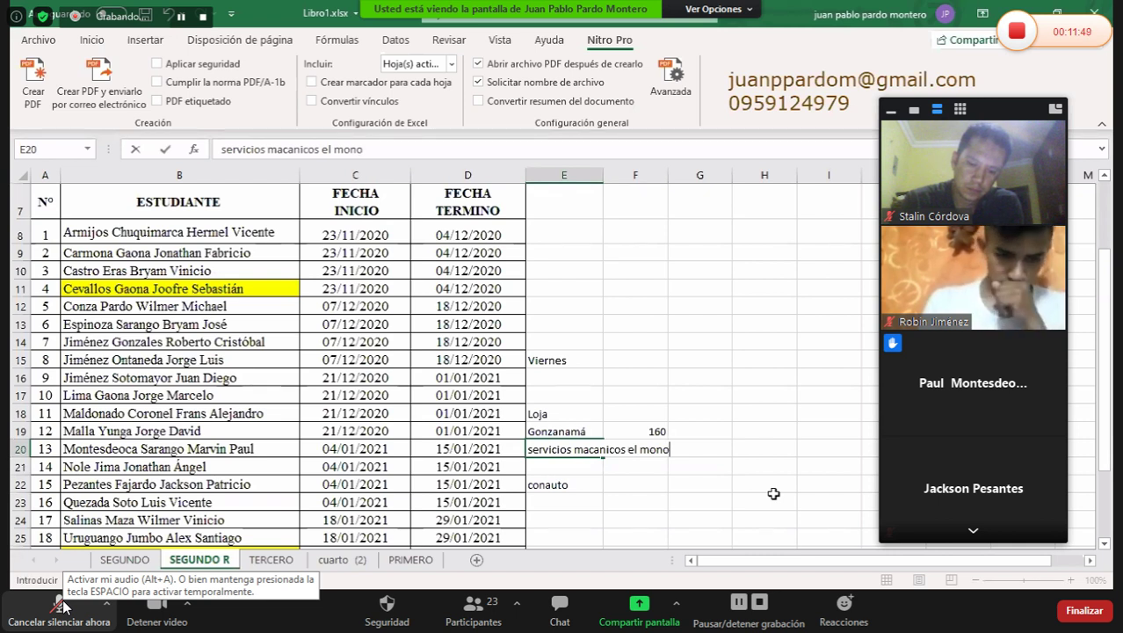
{"action": "key", "text": "Left"}
{"action": "key", "text": "Left"}
{"action": "key", "text": "Left"}
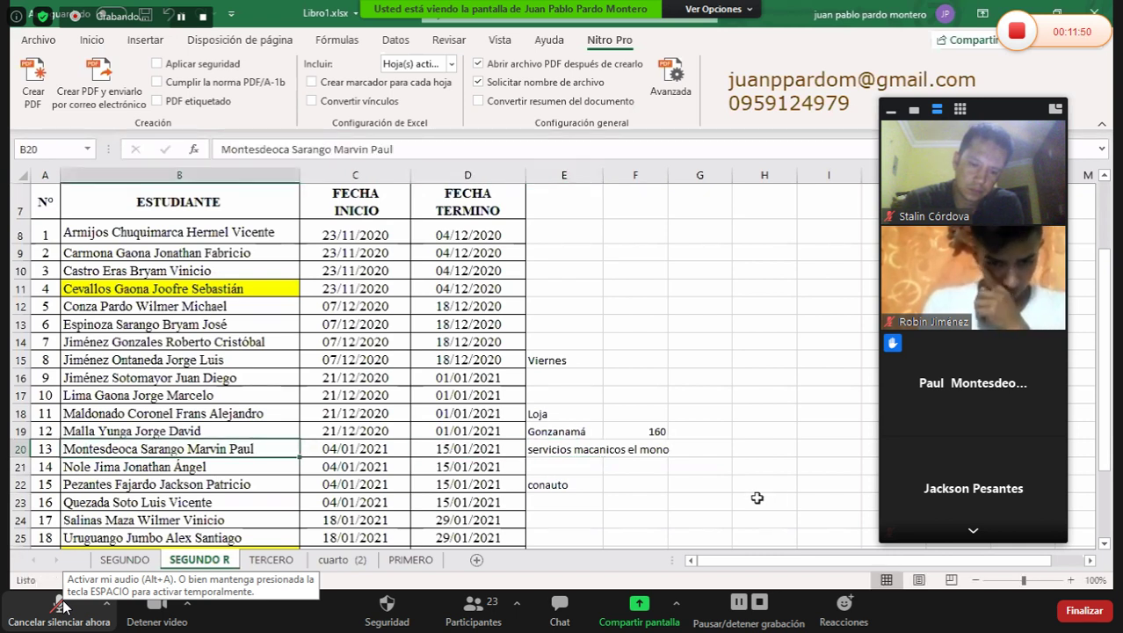
- Correct the workshop note in cell E20 to read "servicios mecanicos el mono"
{"action": "left_click", "coordinate": [573, 452]}
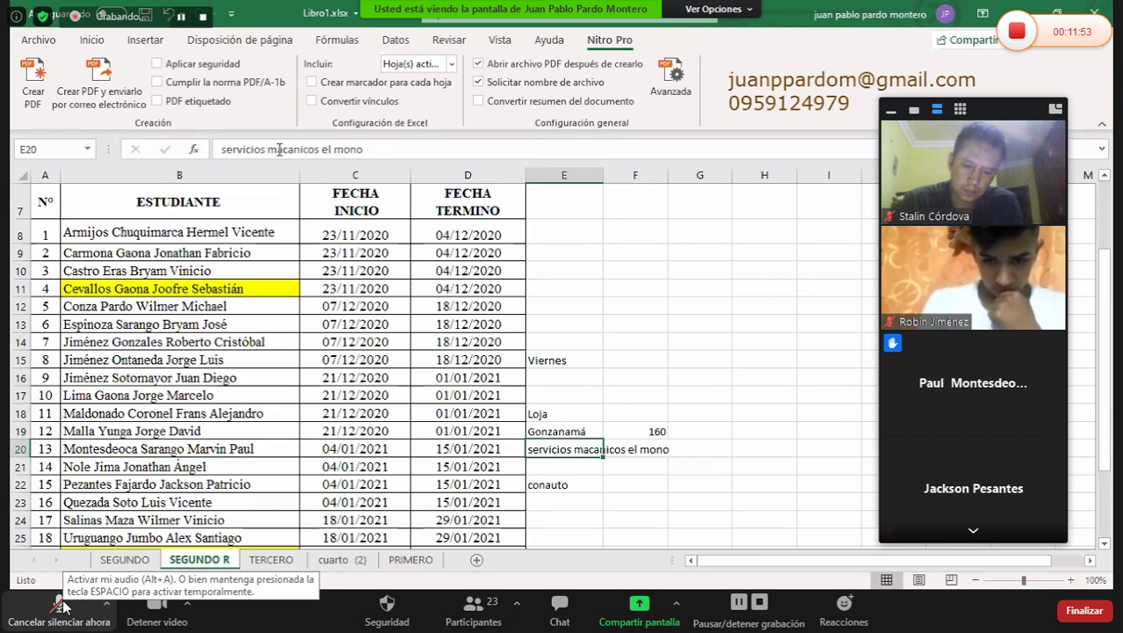
{"action": "left_click", "coordinate": [281, 151]}
{"action": "key", "text": "BackSpace"}
{"action": "type", "text": "e"}
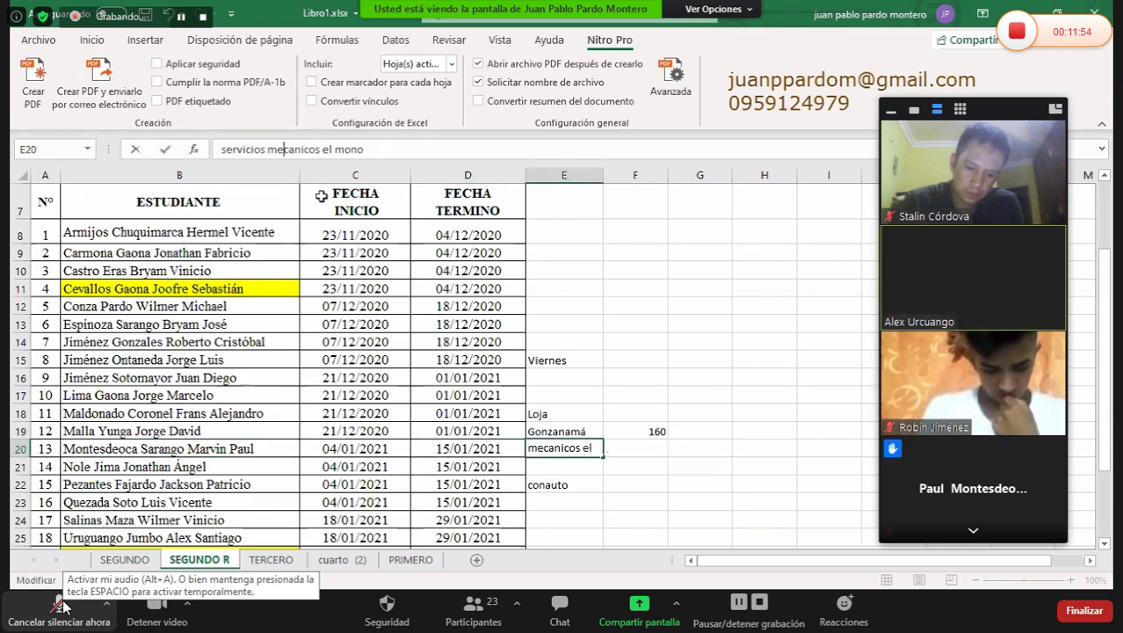
{"action": "key", "text": "Tab"}
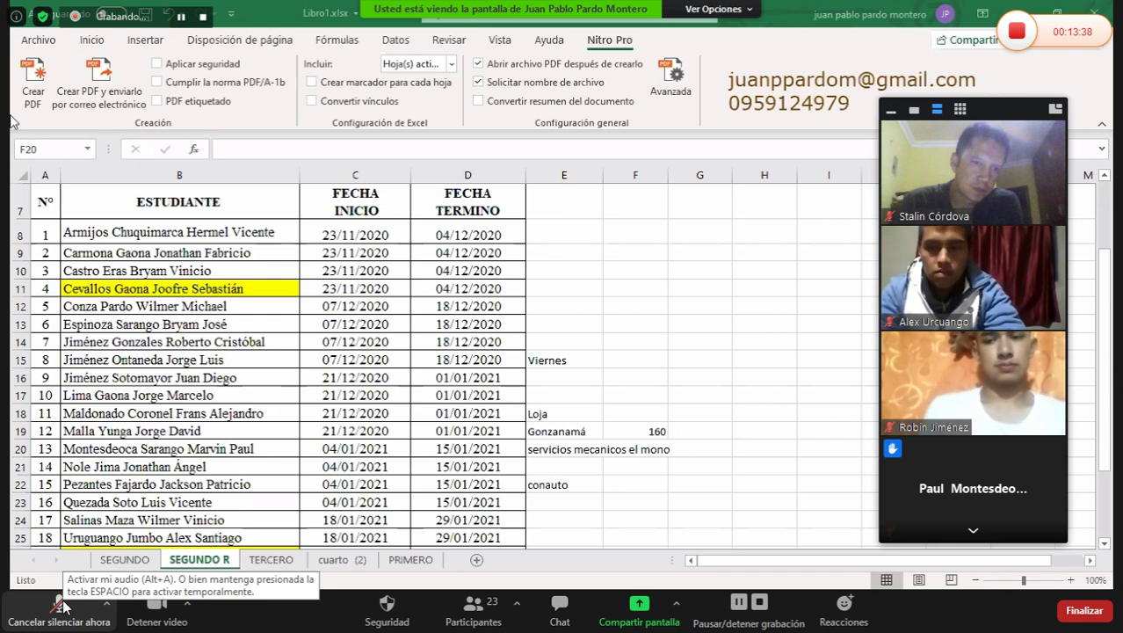
- Select cell E17 in student 10's row, and unmute the meeting microphone briefly before muting it again
{"action": "left_click", "coordinate": [379, 400]}
{"action": "left_click", "coordinate": [575, 396]}
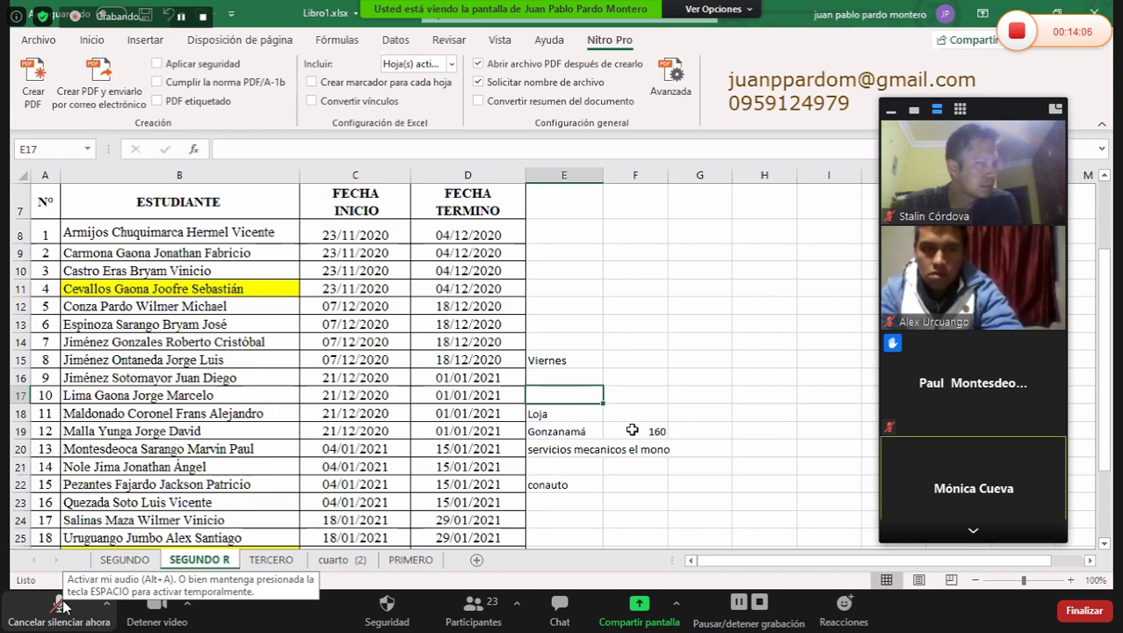
{"action": "left_click", "coordinate": [60, 605]}
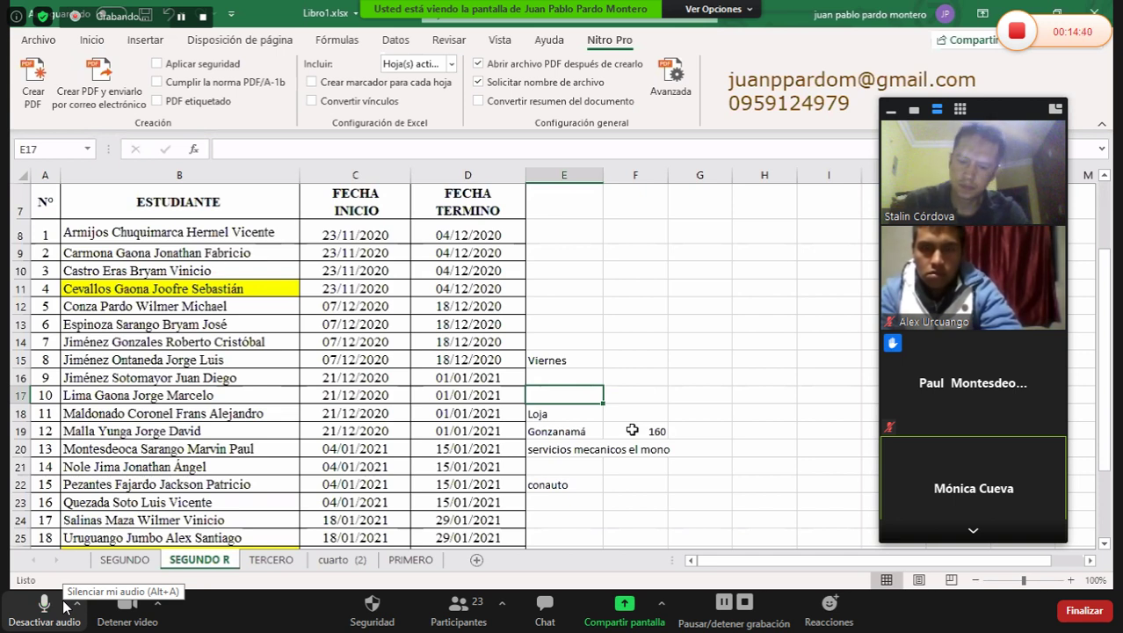
{"action": "left_click", "coordinate": [64, 607]}
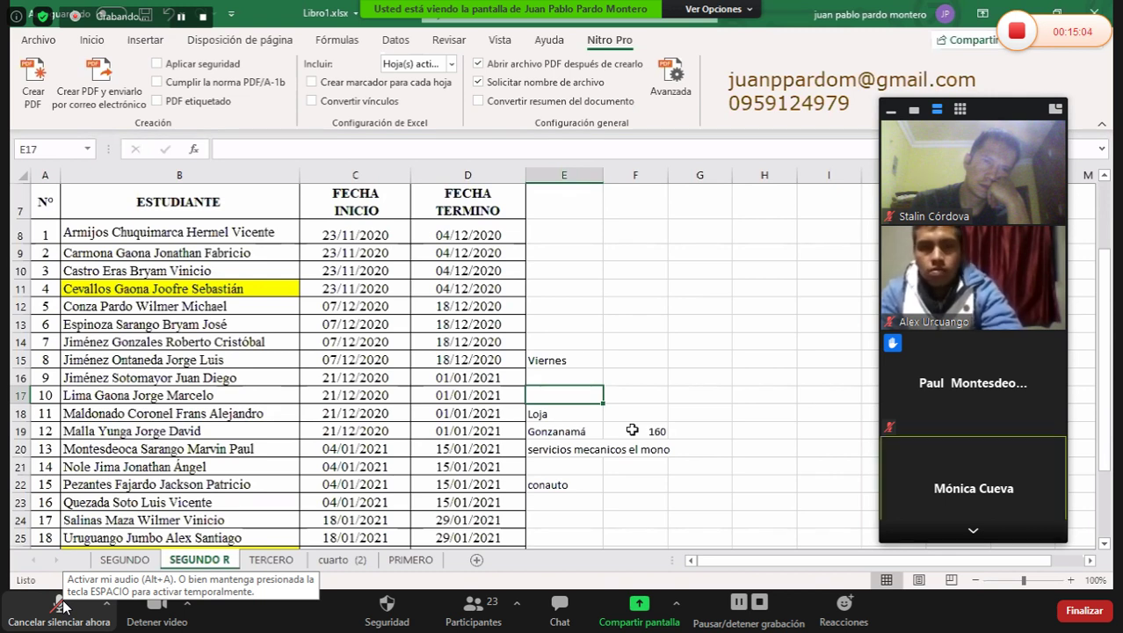
{"action": "left_click", "coordinate": [124, 397]}
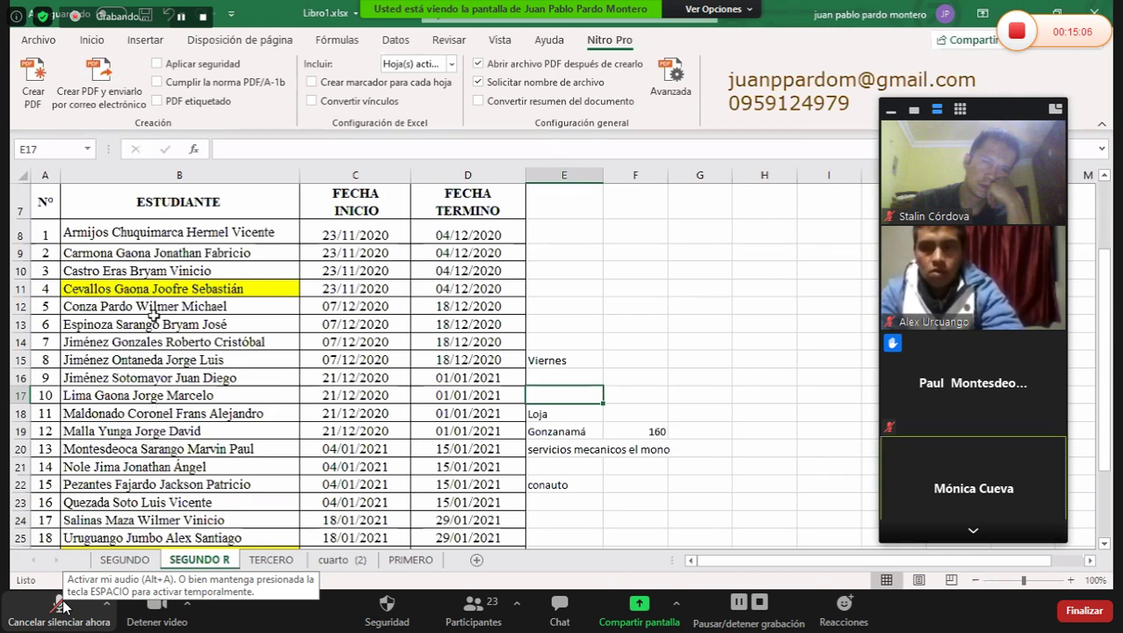
{"action": "left_click", "coordinate": [62, 41]}
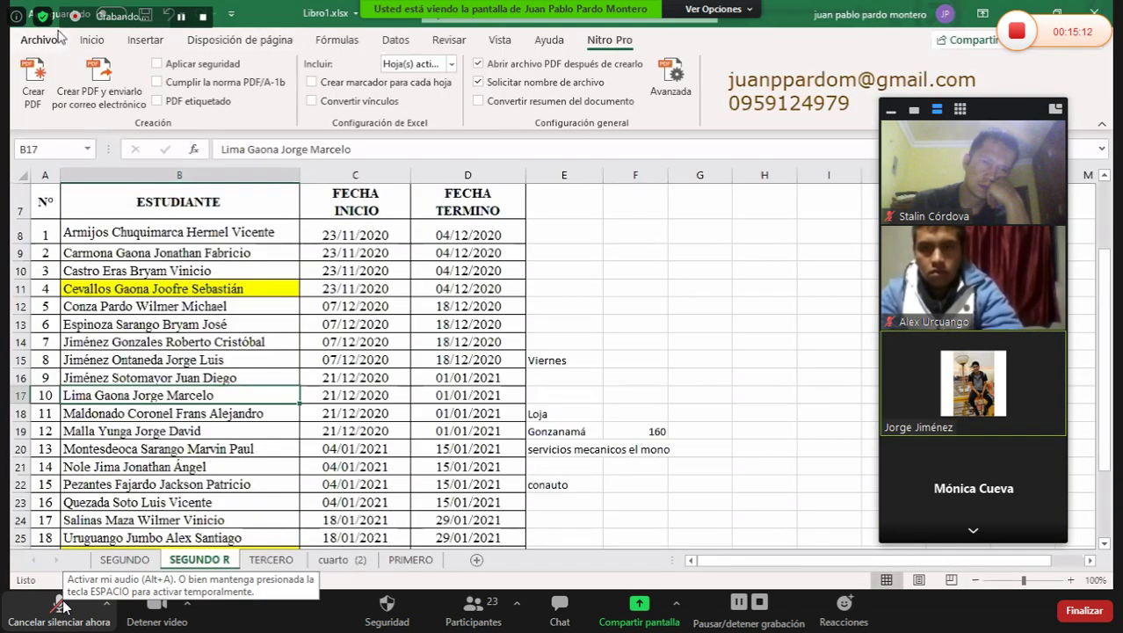
{"action": "left_click", "coordinate": [51, 35]}
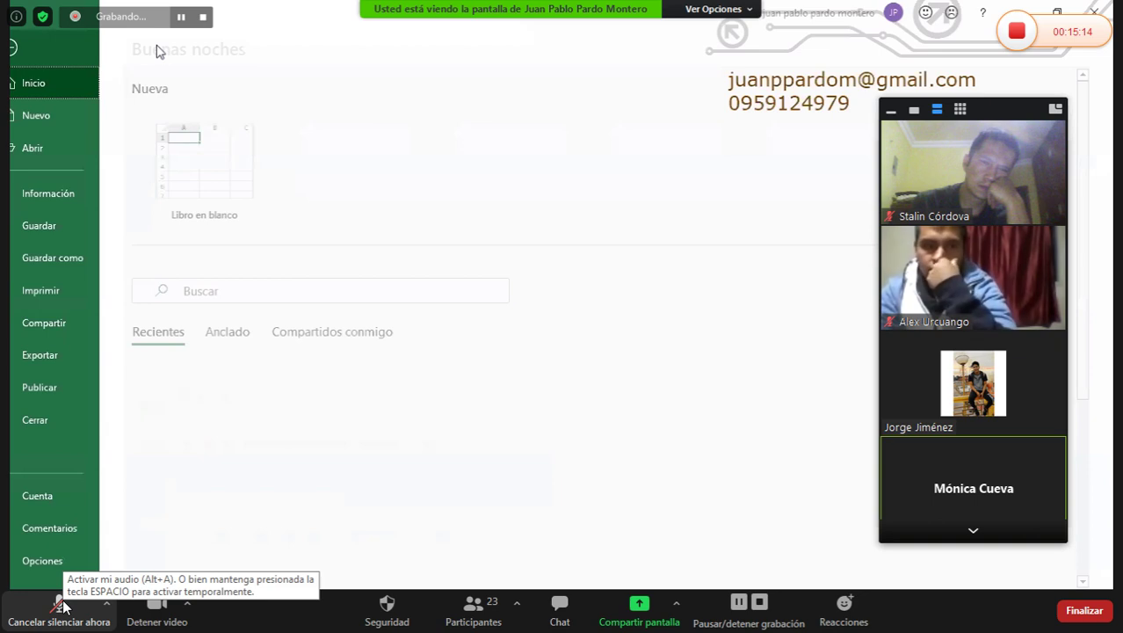
{"action": "key", "text": "Escape"}
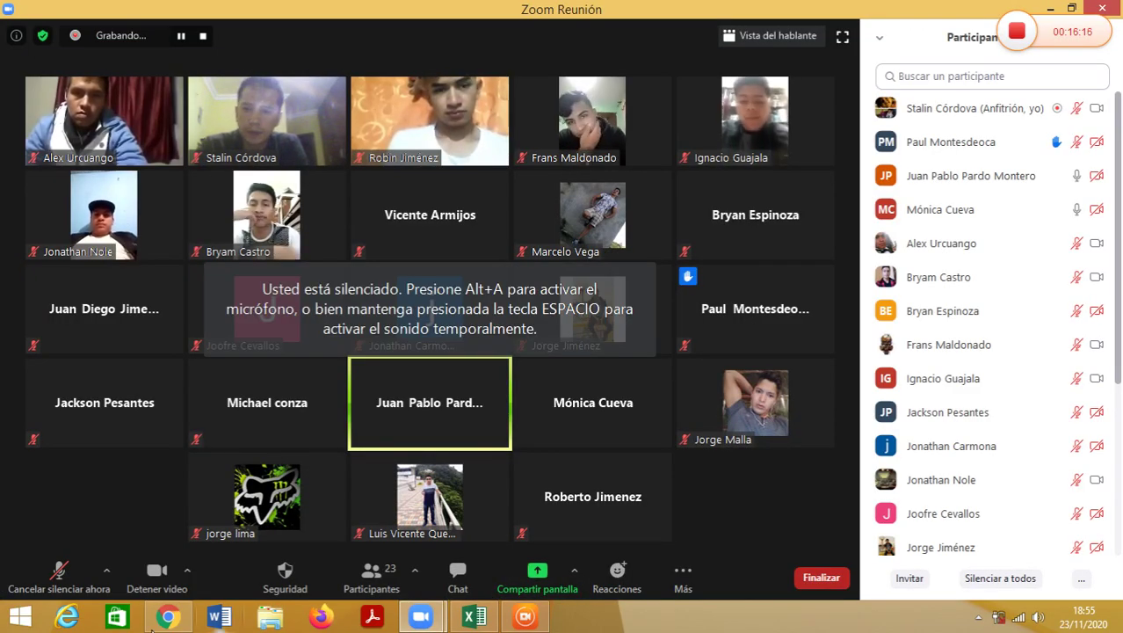
- Unmute the microphone, share the Chrome window with the virtual learning environment, and move the video panel away from the account details
{"action": "left_click", "coordinate": [53, 583]}
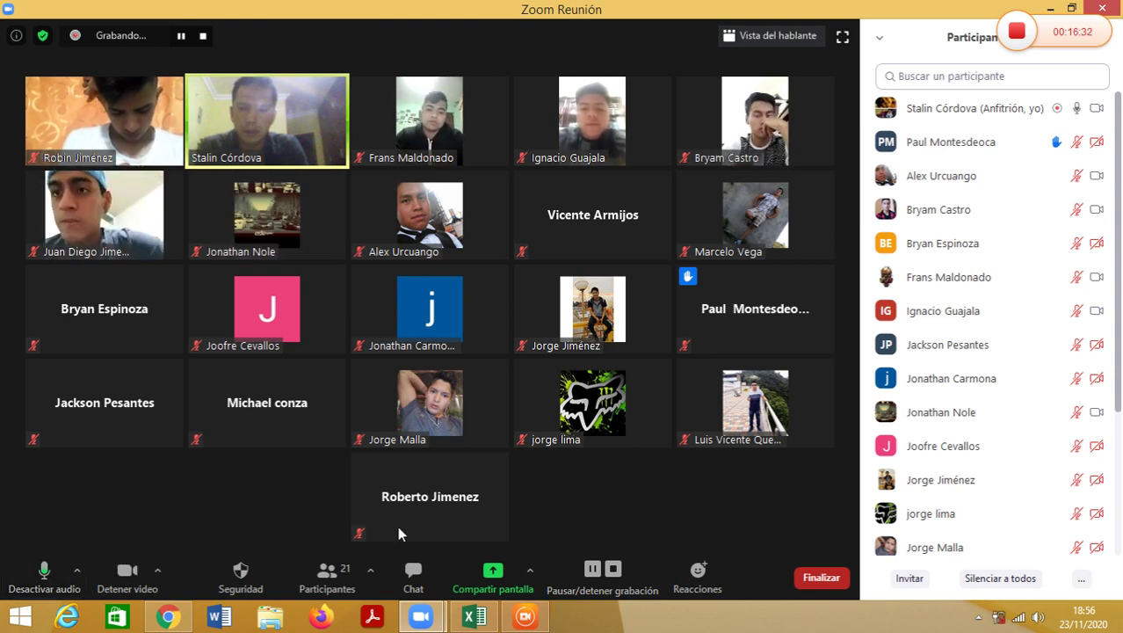
{"action": "left_click", "coordinate": [494, 580]}
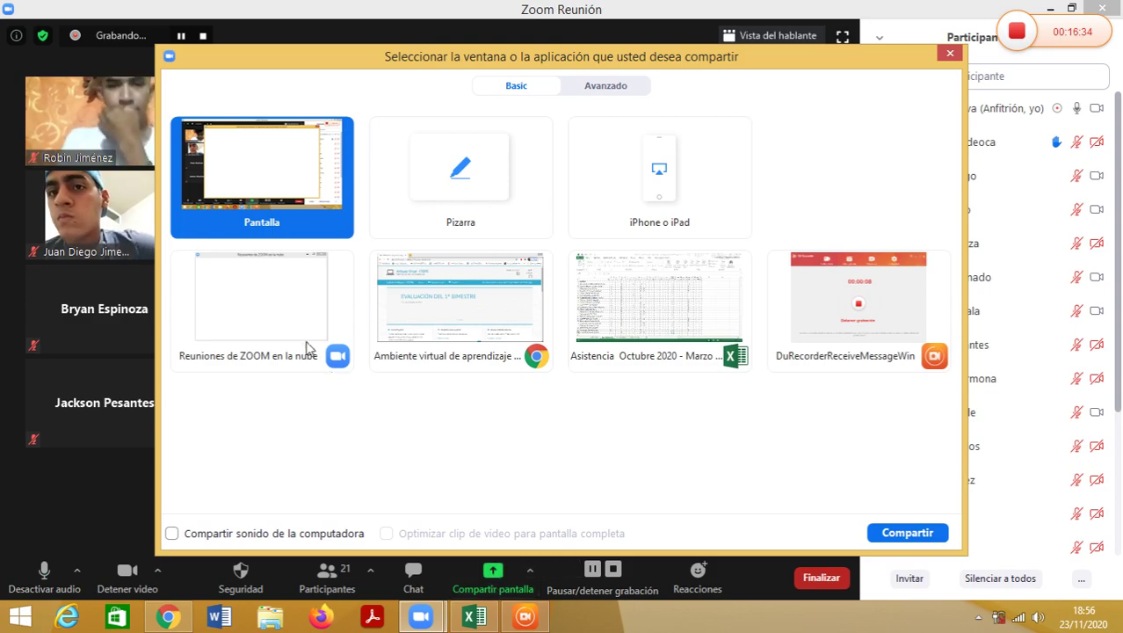
{"action": "double_click", "coordinate": [387, 322]}
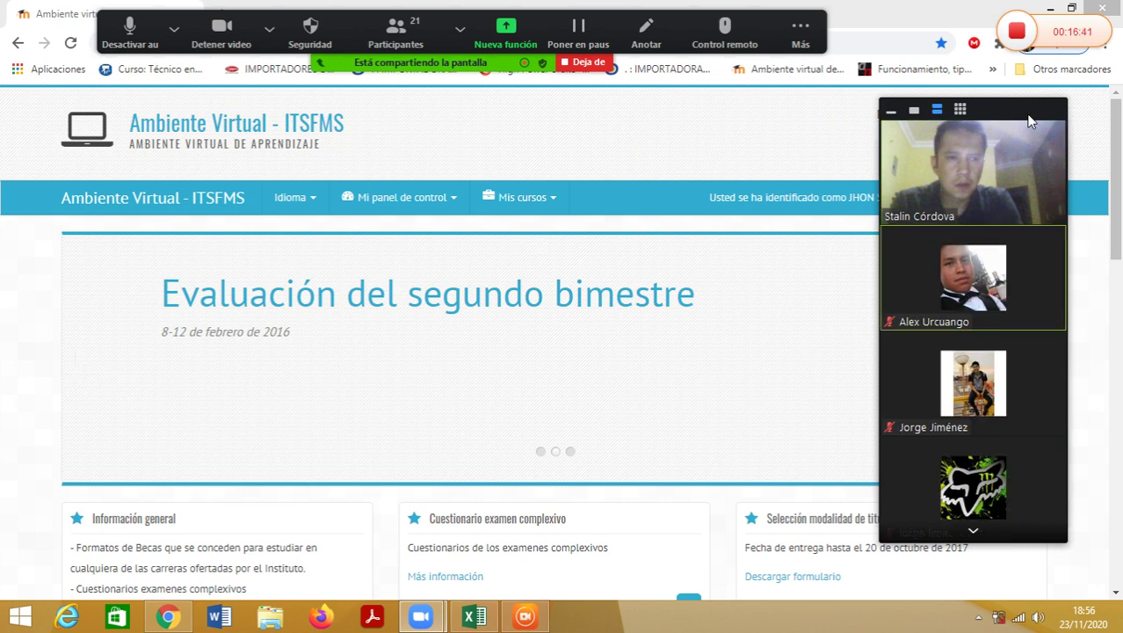
{"action": "left_click_drag", "start_coordinate": [1030, 122], "coordinate": [171, 83]}
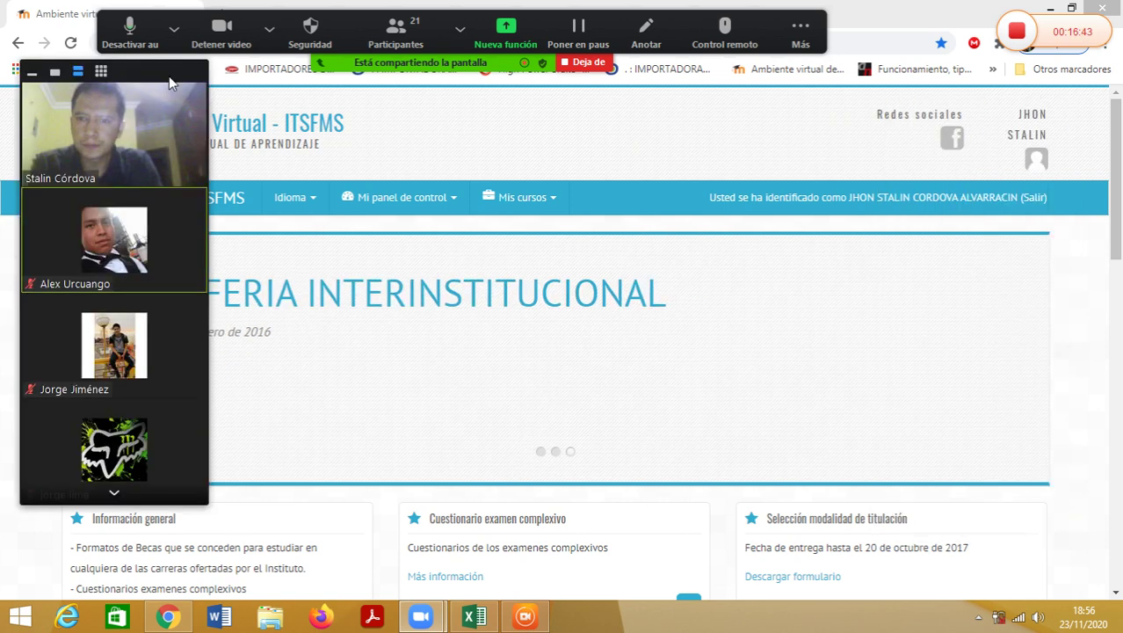
- Open the RECTIFICACIÓN 2020 - 2021 course in the 2do Periodo of Mecánica automotriz, under Octubre 2020 - Marzo 2021
{"action": "scroll", "coordinate": [1106, 241], "scroll_direction": "down", "scroll_amount": 1}
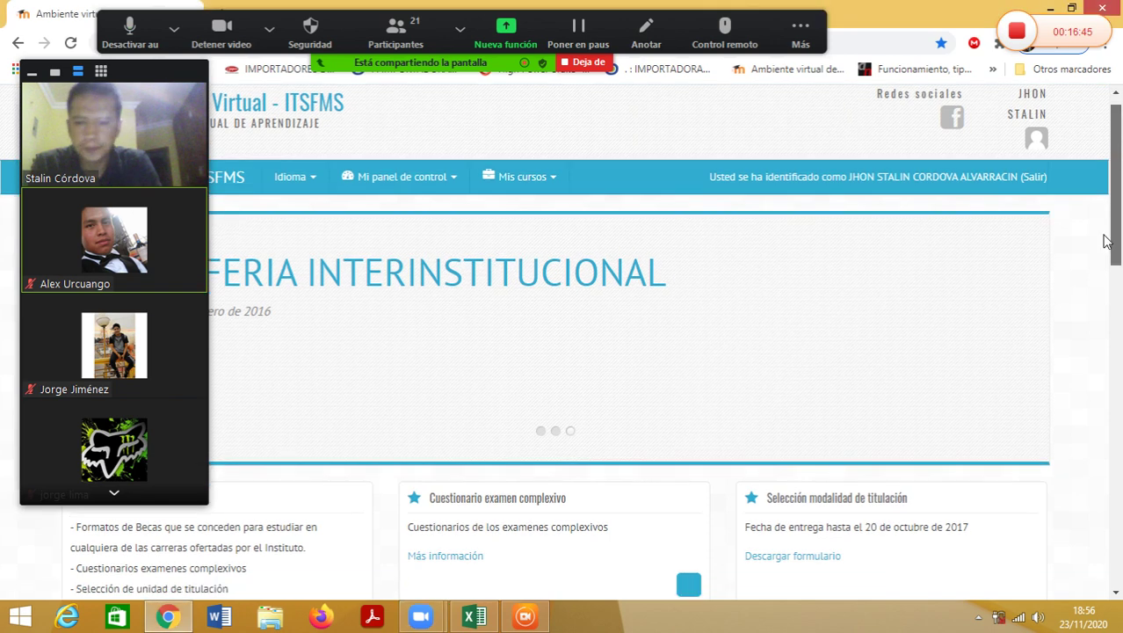
{"action": "scroll", "coordinate": [1105, 241], "scroll_direction": "down", "scroll_amount": 10}
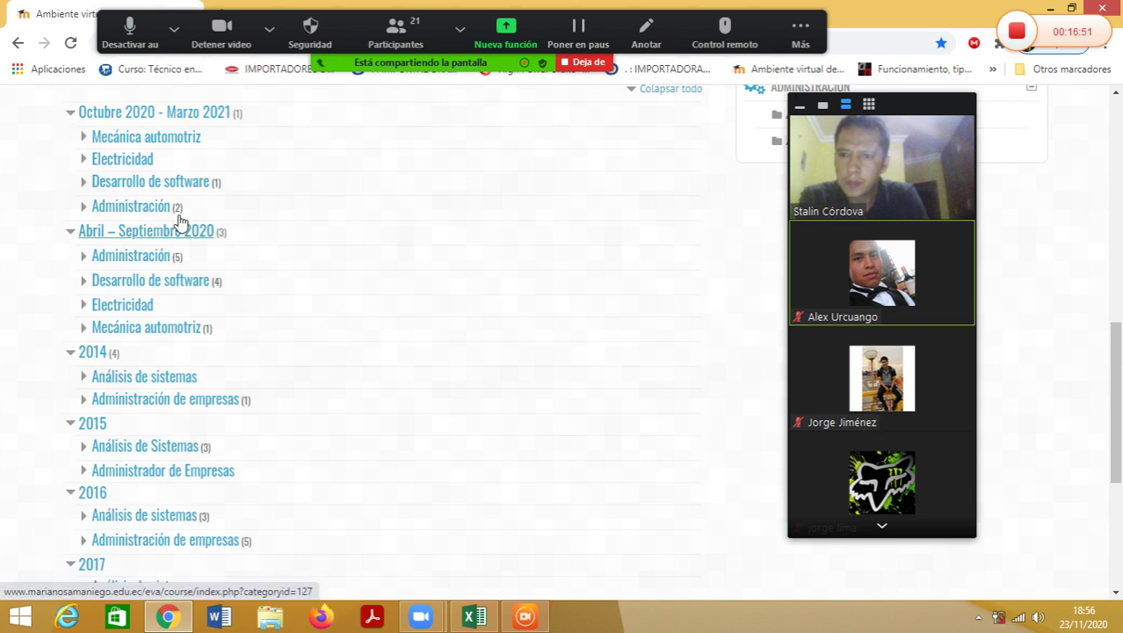
{"action": "left_click", "coordinate": [166, 141]}
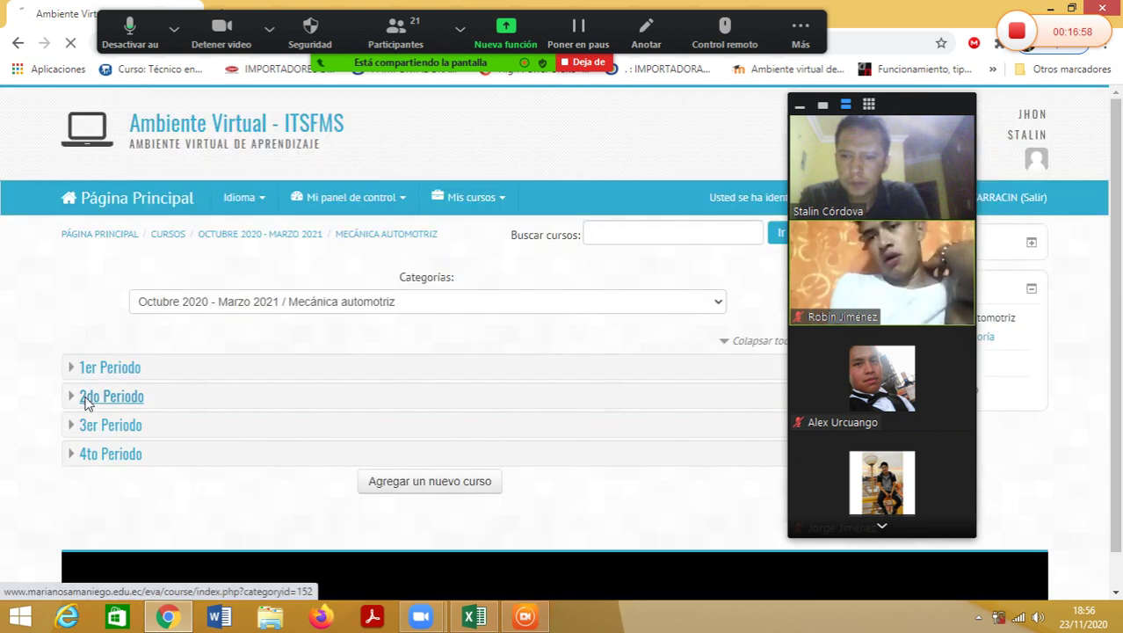
{"action": "left_click", "coordinate": [86, 397]}
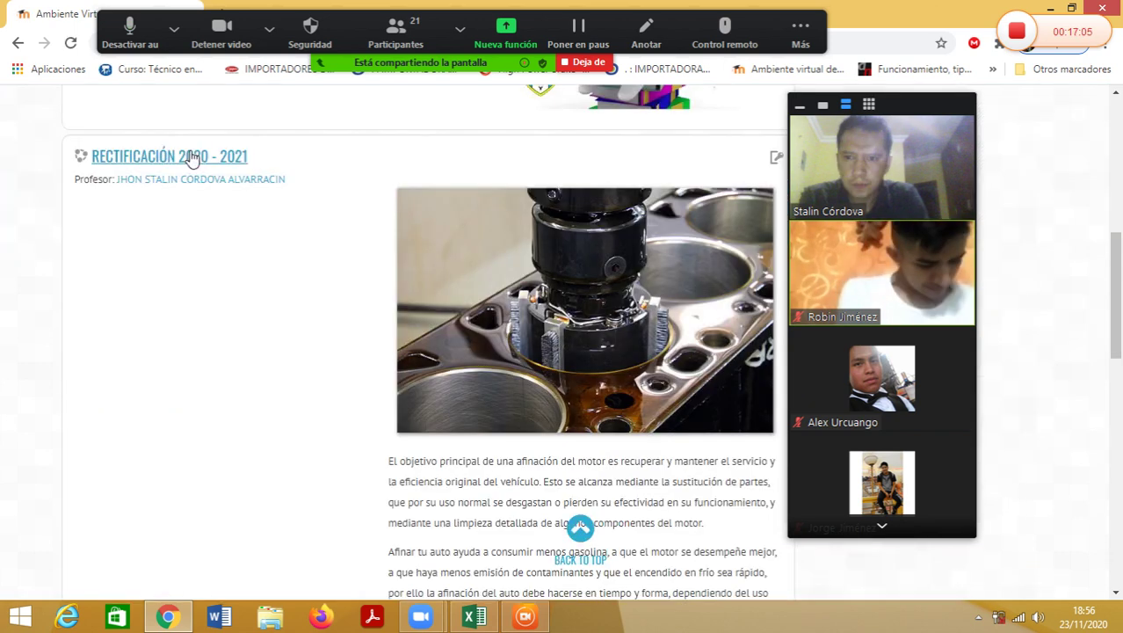
{"action": "left_click", "coordinate": [192, 156]}
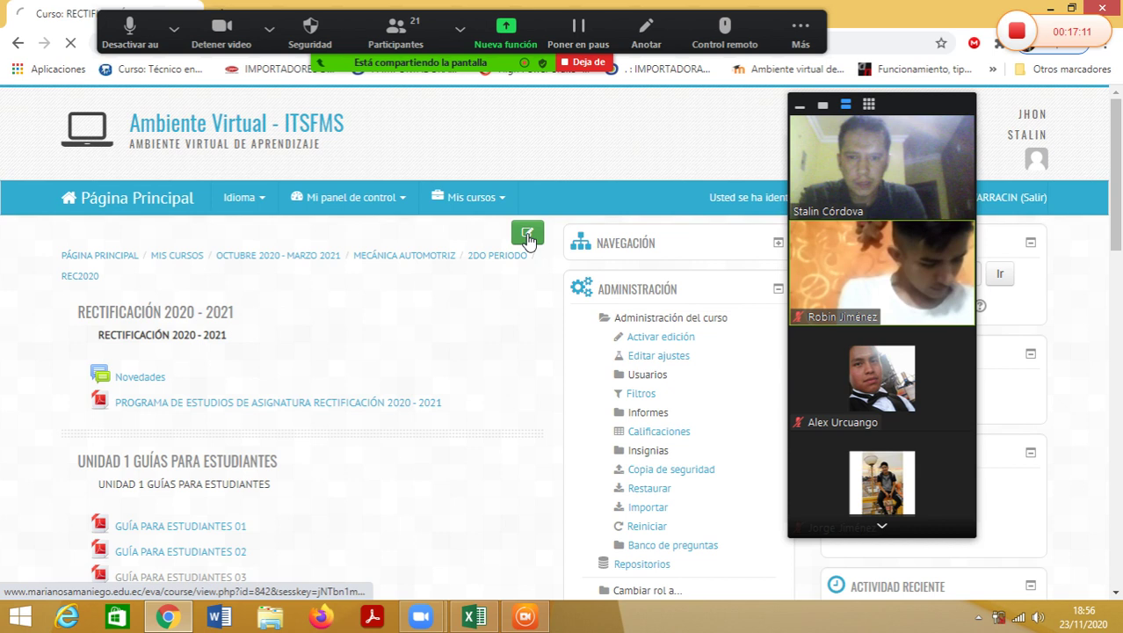
- Turn on editing for the course and look through the Unidad 1 sections from the student guides to the bibliography
{"action": "left_click", "coordinate": [527, 235]}
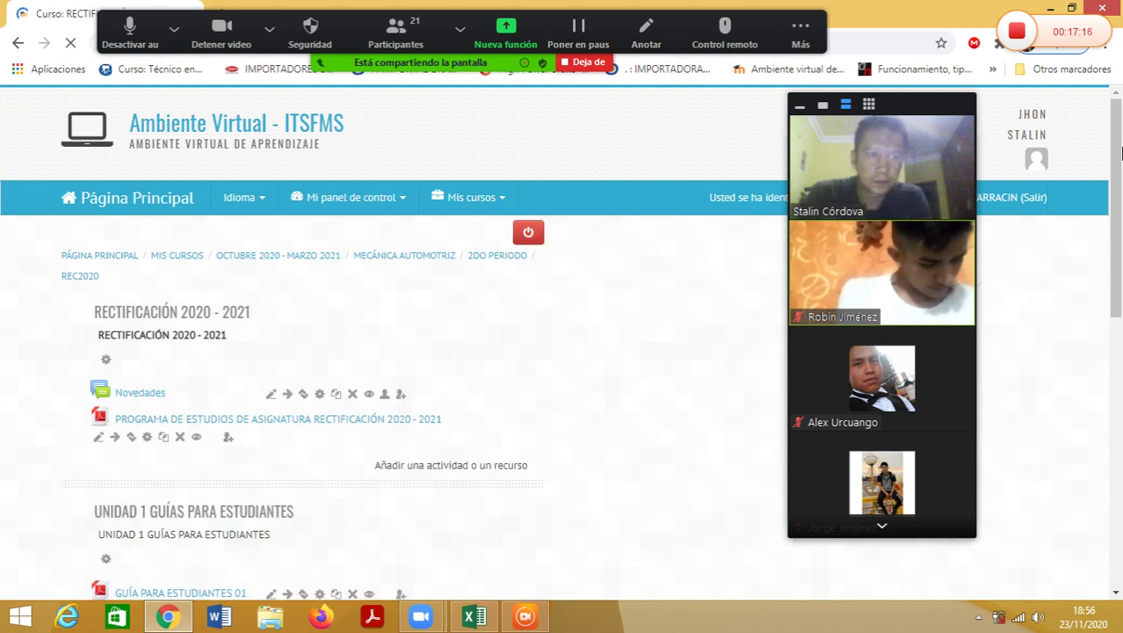
{"action": "scroll", "coordinate": [1102, 242], "scroll_direction": "down", "scroll_amount": 4}
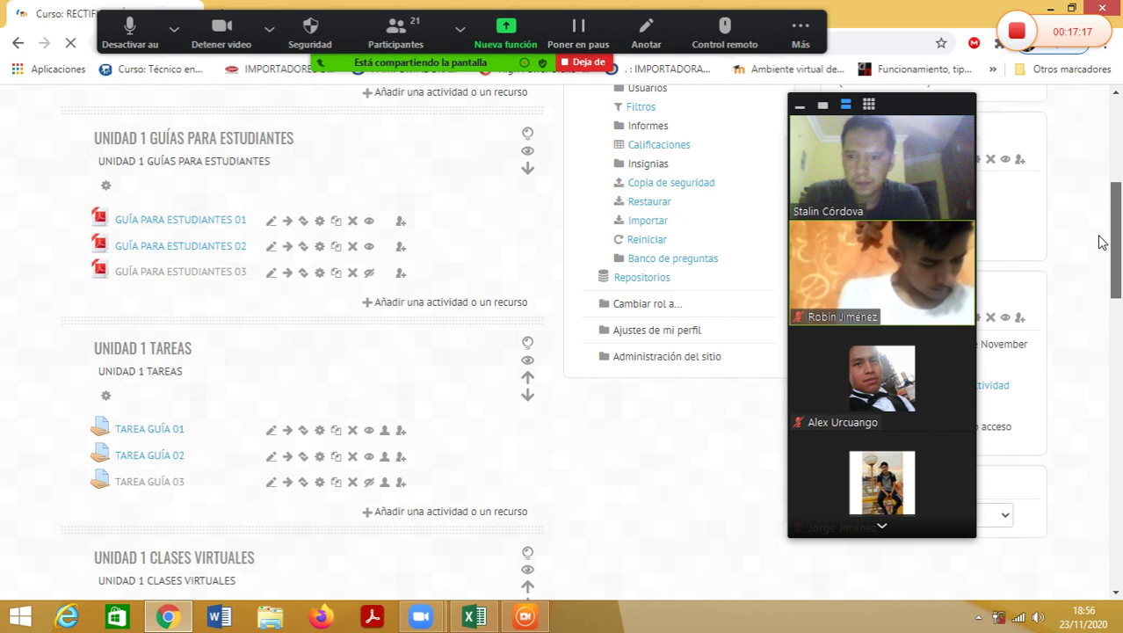
{"action": "scroll", "coordinate": [1098, 264], "scroll_direction": "down", "scroll_amount": 3}
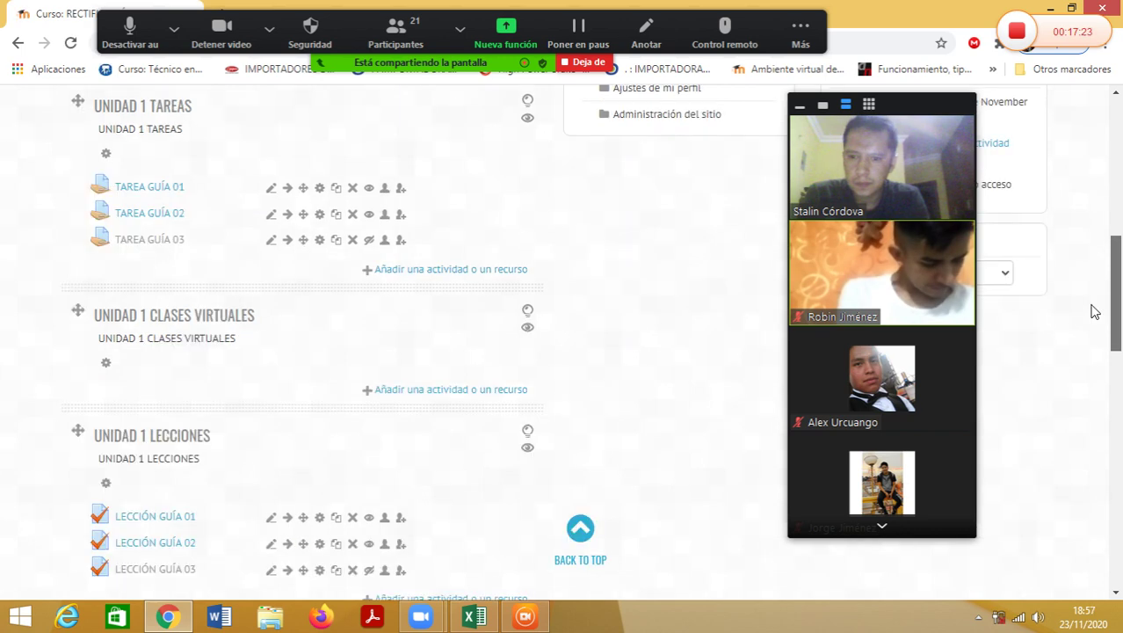
{"action": "scroll", "coordinate": [1094, 311], "scroll_direction": "down", "scroll_amount": 3}
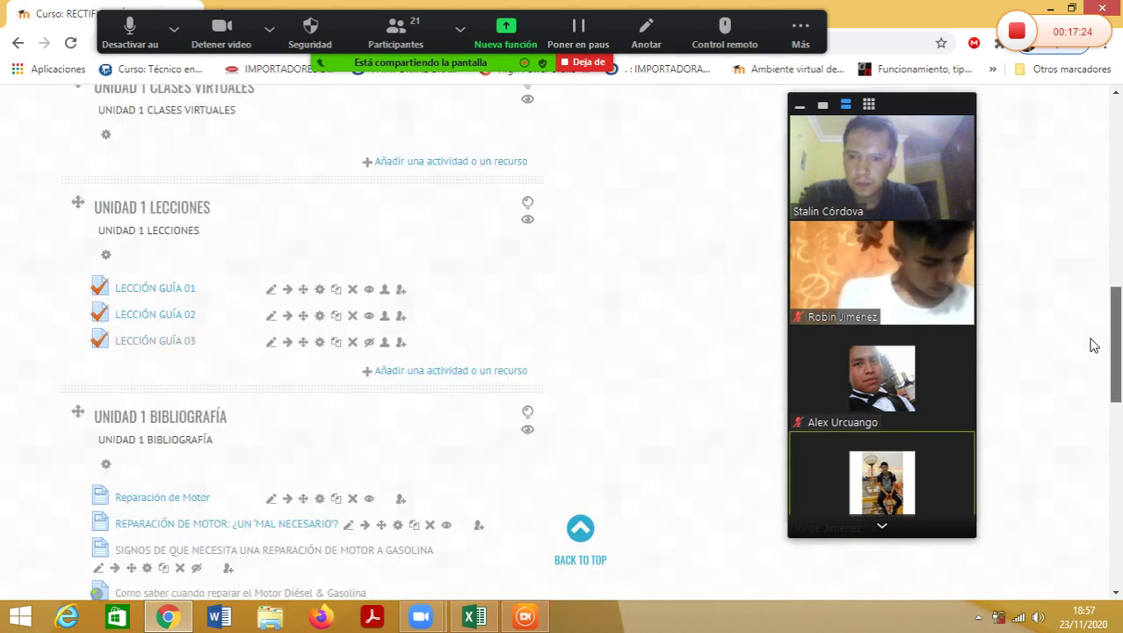